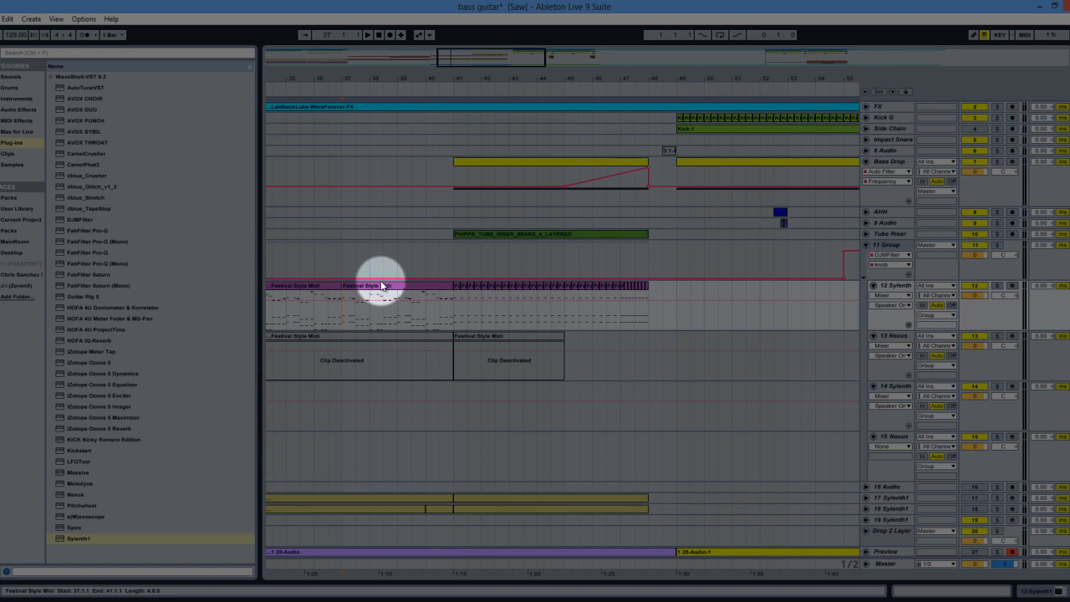
Step: Loop the Festival Style Midi clip spanning bars 37 to 41 on the 12 Sylenth track and play it
left_click(381, 287)
scroll(380, 287, "down", 1)
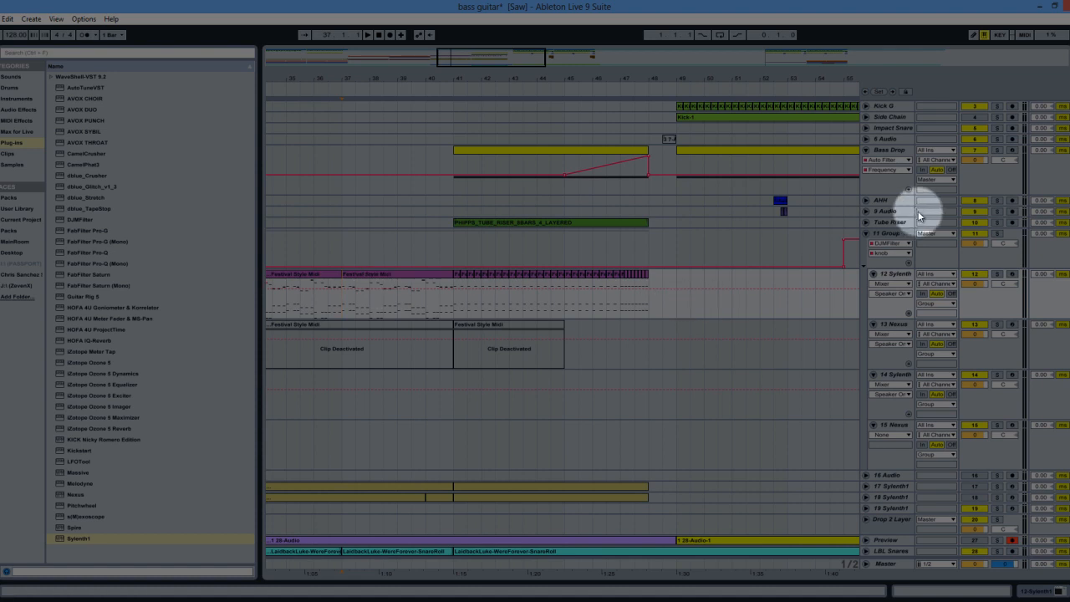
scroll(1062, 278, "up", 1)
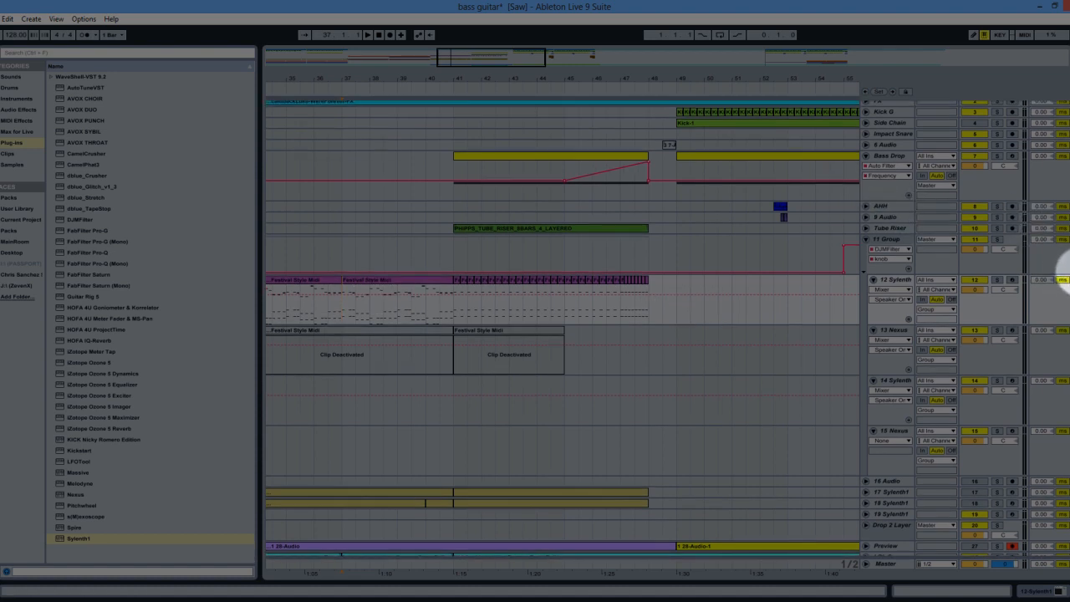
left_click(423, 281)
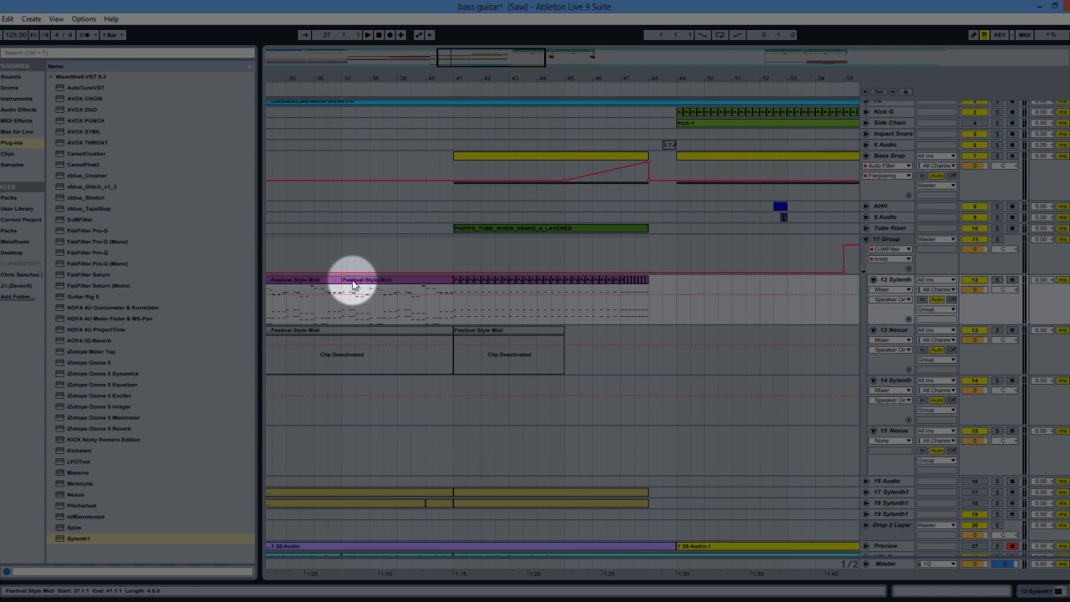
left_click(365, 285)
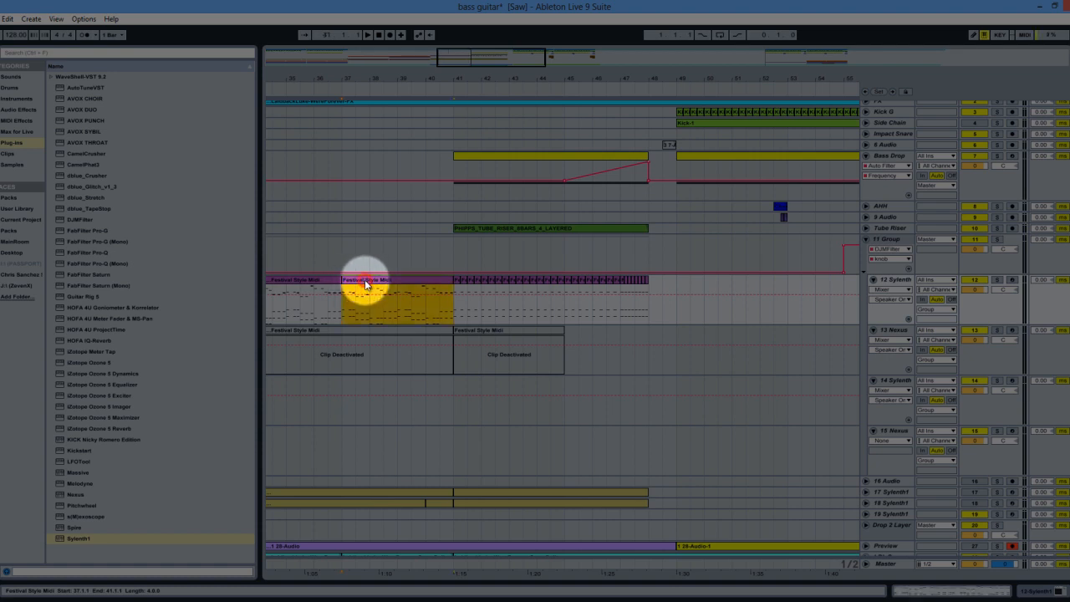
key("ctrl+l")
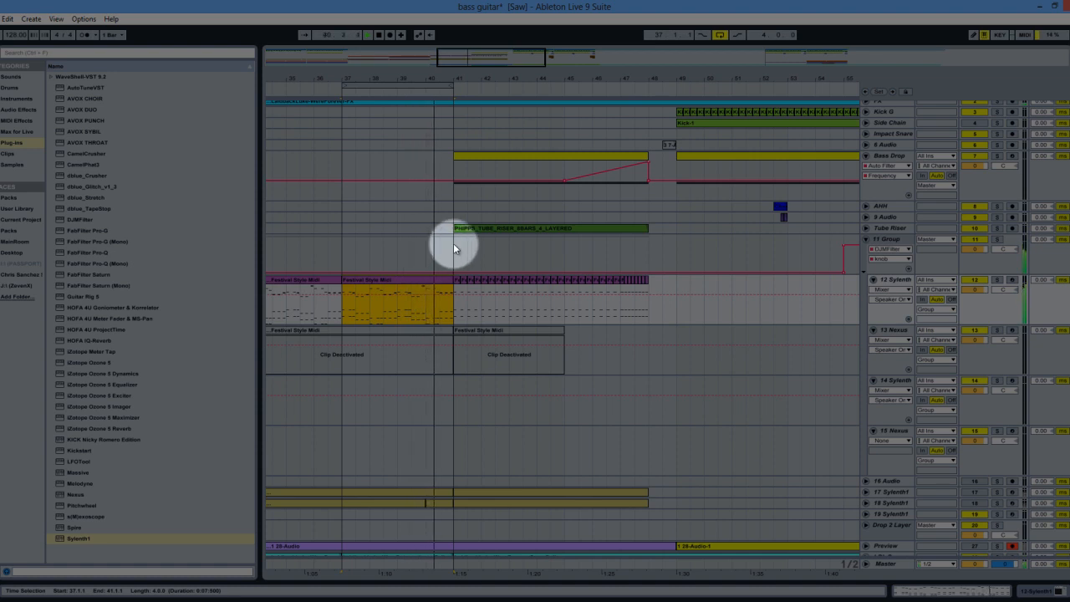
key("space")
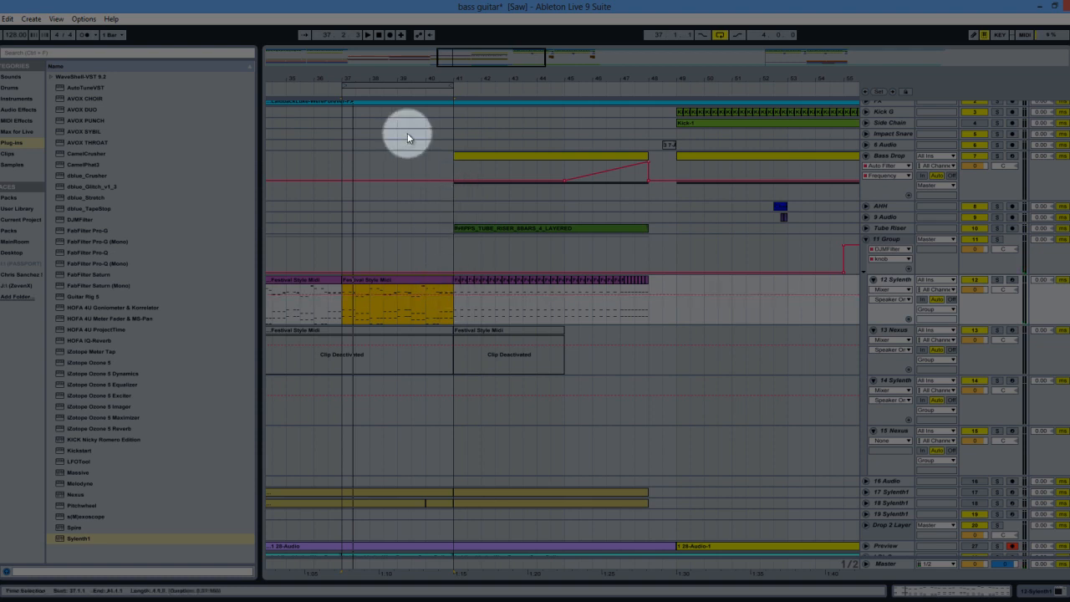
Step: Listen to the start of the looped clip and the chopped build-up from bar 41 on the 12 Sylenth track
left_click_drag(346, 78, 350, 79)
left_click_drag(409, 307, 372, 307)
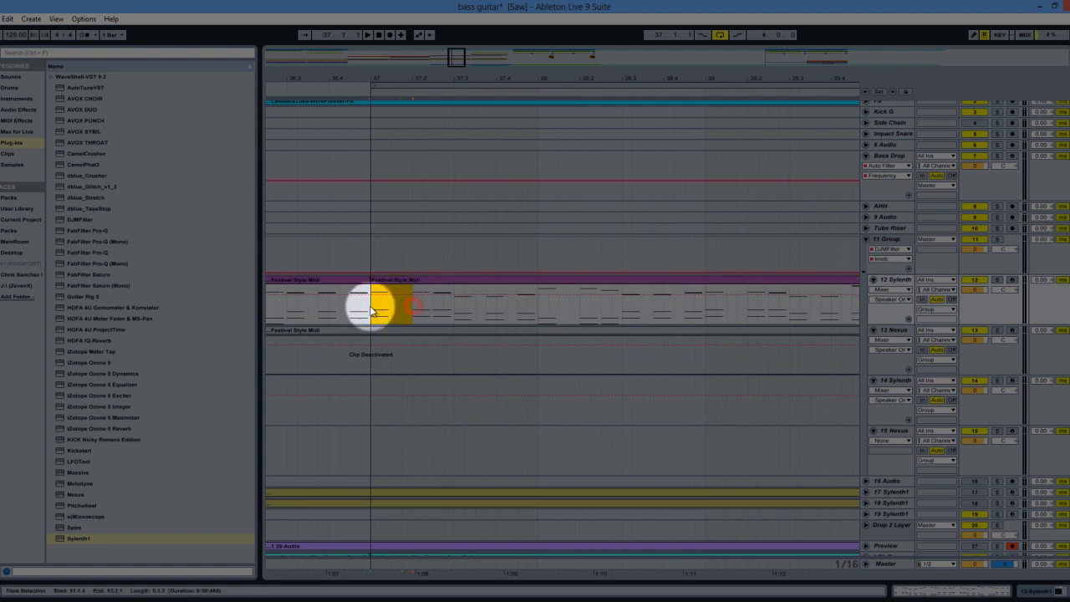
left_click_drag(493, 86, 490, 79)
left_click_drag(662, 76, 664, 74)
left_click(382, 297)
key("space")
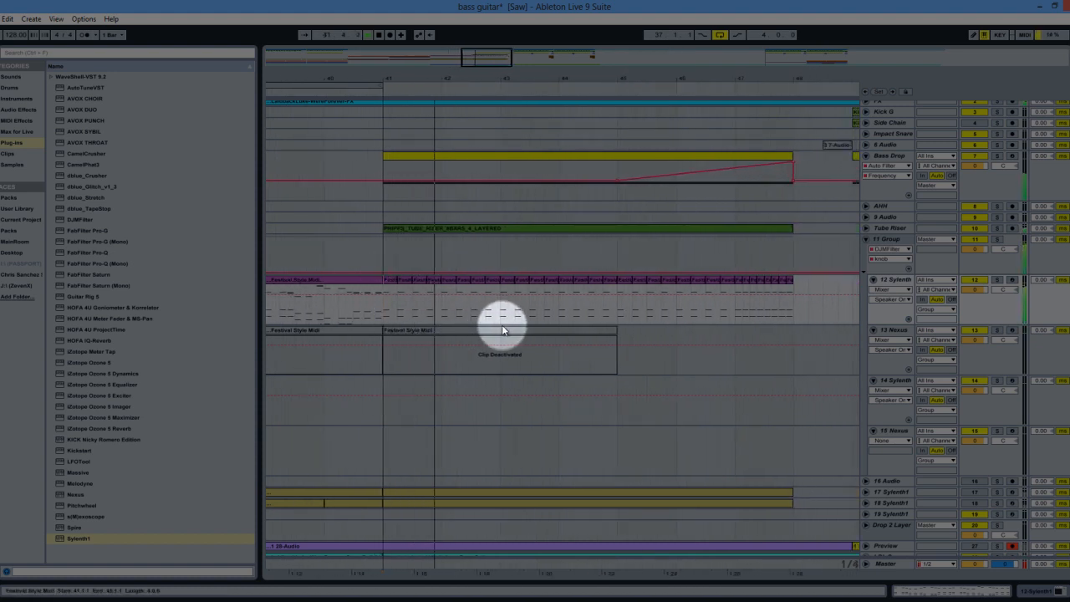
key("space")
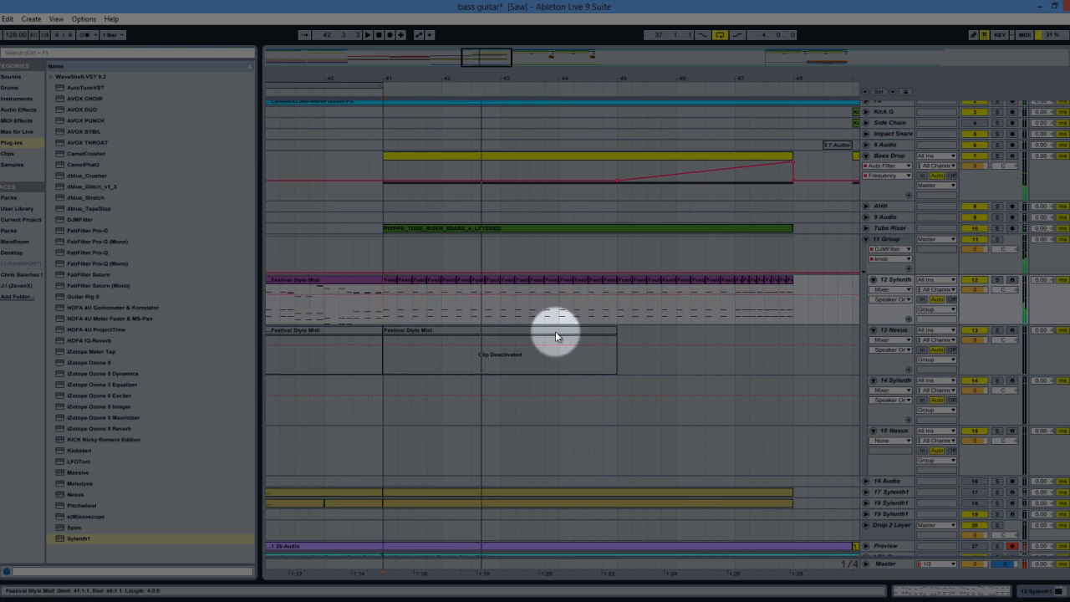
Step: Show the Sylenth1 PitchBend automation on the 12 Sylenth track
left_click(890, 289)
left_click(892, 317)
left_click(891, 291)
left_click(889, 306)
Step: Open the Sylenth1 instrument on the 12 Sylenth track to inspect it, and close its window
double_click(889, 279)
left_click(20, 472)
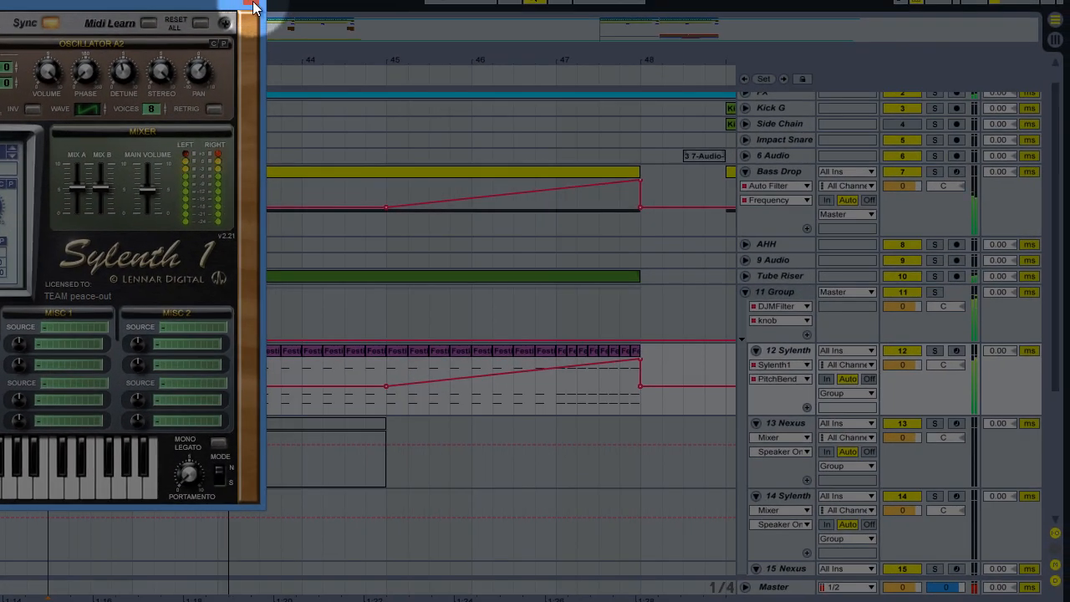
left_click(255, 2)
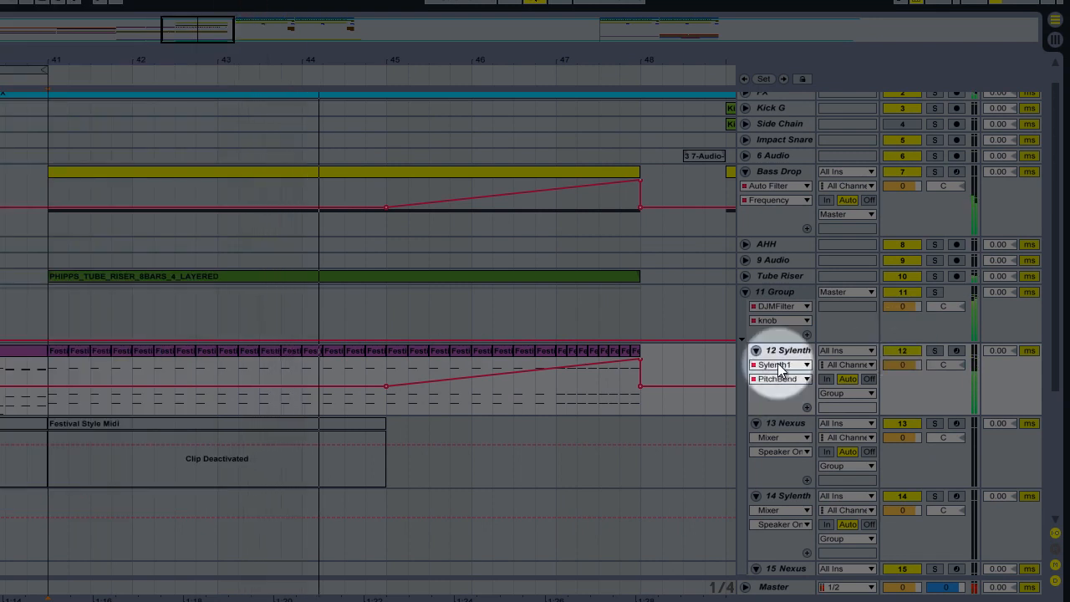
Step: Play the rising pitch-bend build-up through to bar 49 and stop playback
left_click(548, 56)
left_click_drag(547, 55, 550, 53)
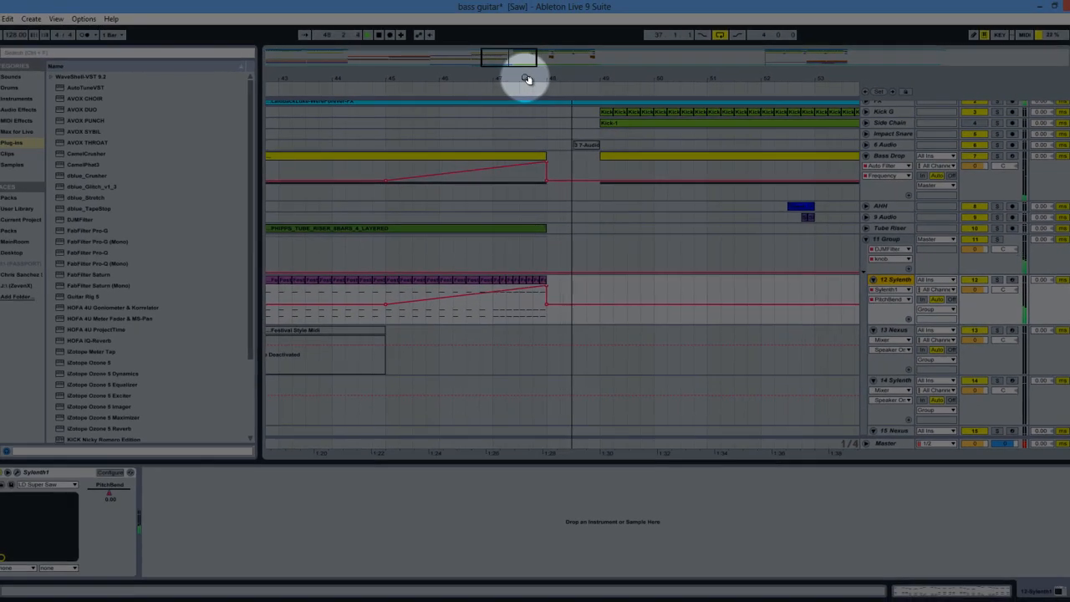
left_click_drag(251, 59, 255, 58)
left_click_drag(529, 77, 724, 79)
key("space")
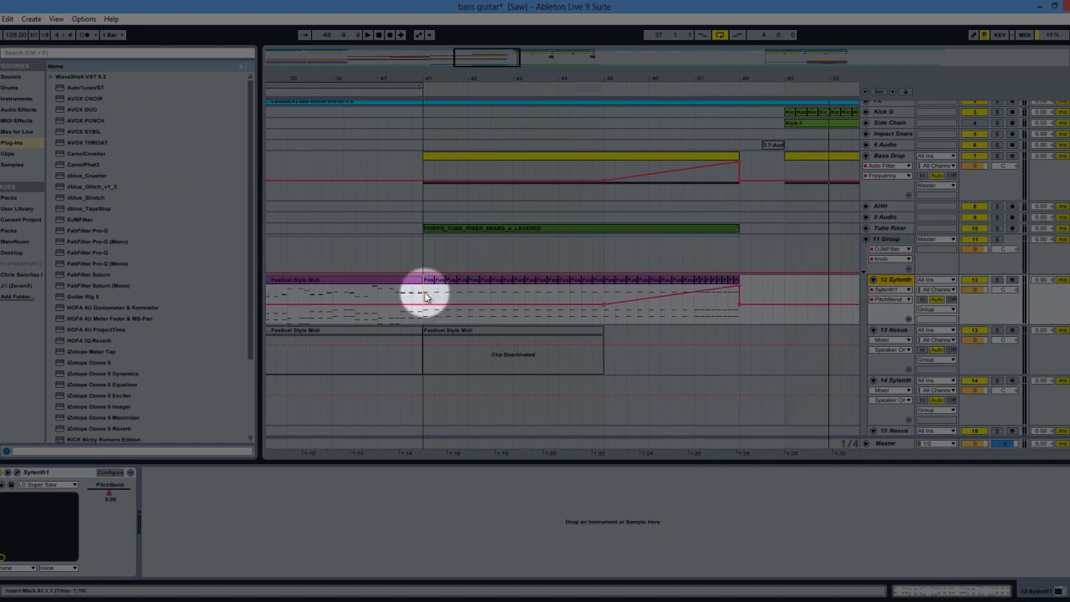
Step: Unfold the FX track and examine its waveform around the build-up starting at bar 41
left_click_drag(446, 79, 502, 79)
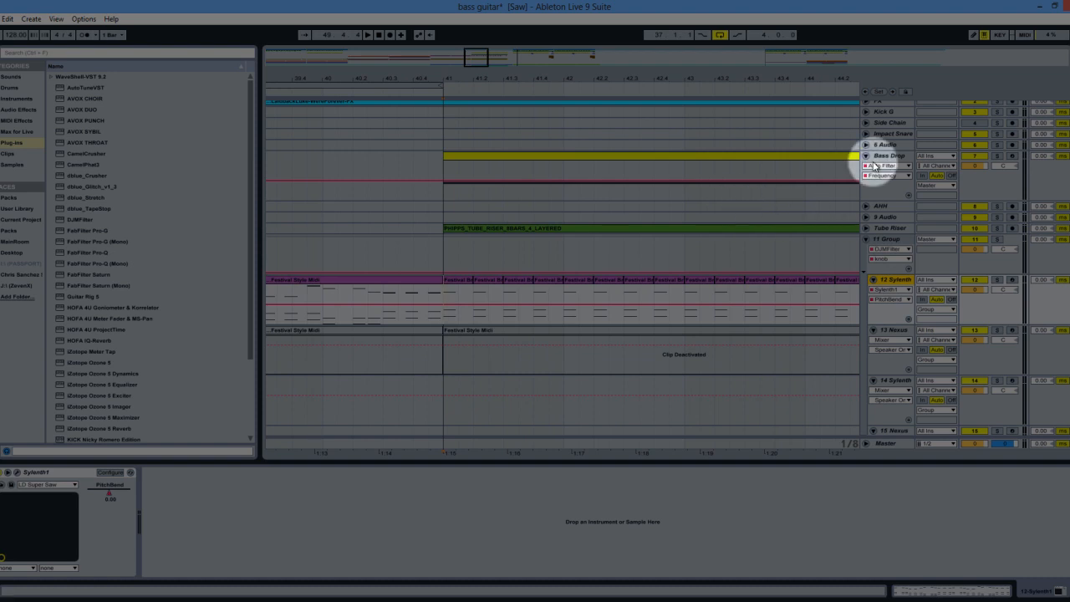
left_click(867, 103)
scroll(742, 159, "down", 1)
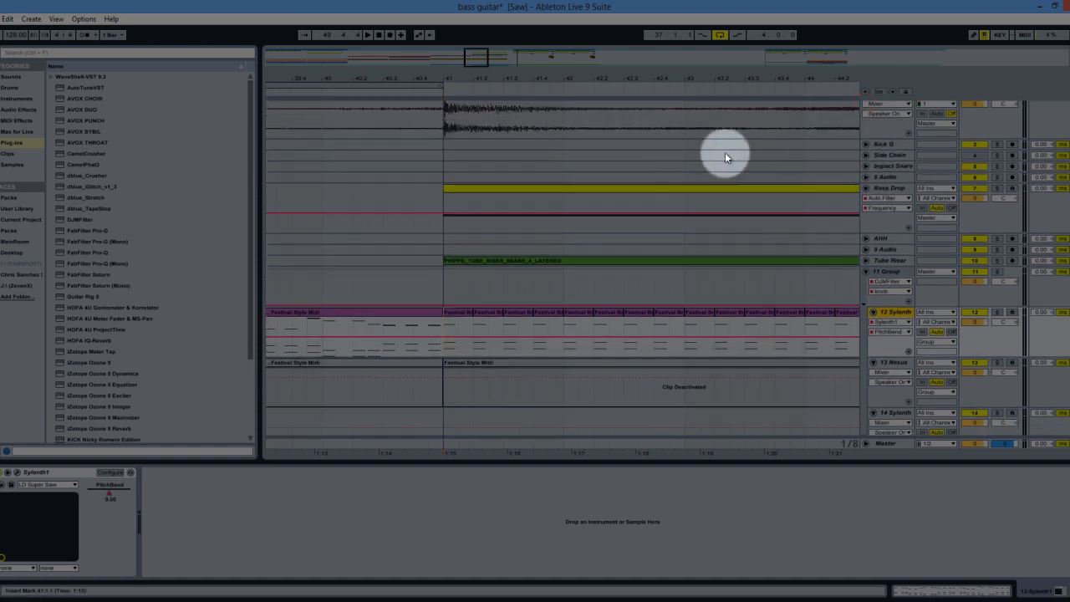
left_click_drag(695, 84, 545, 74)
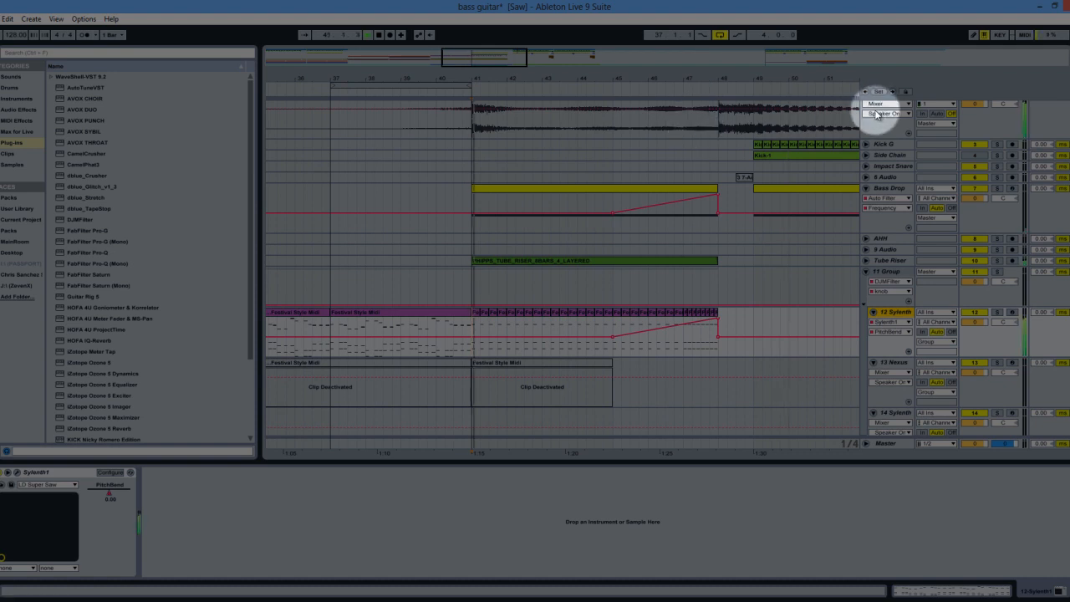
Step: Unfold the LBL Snares track and play its snare roll from bar 41
scroll(874, 117, "up", 2)
scroll(824, 160, "down", 10)
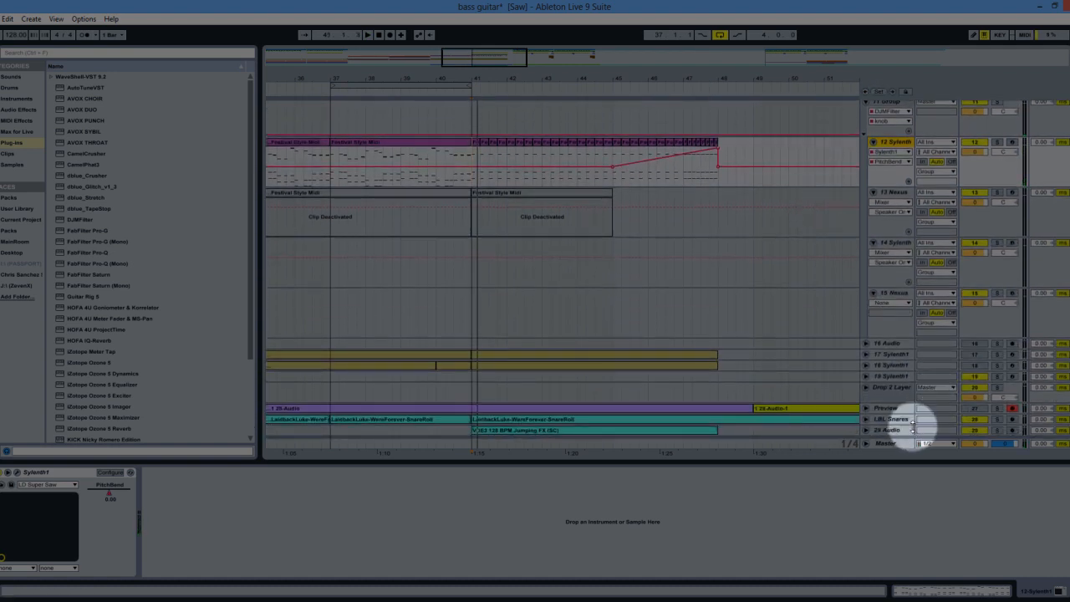
left_click(866, 419)
scroll(606, 374, "down", 1)
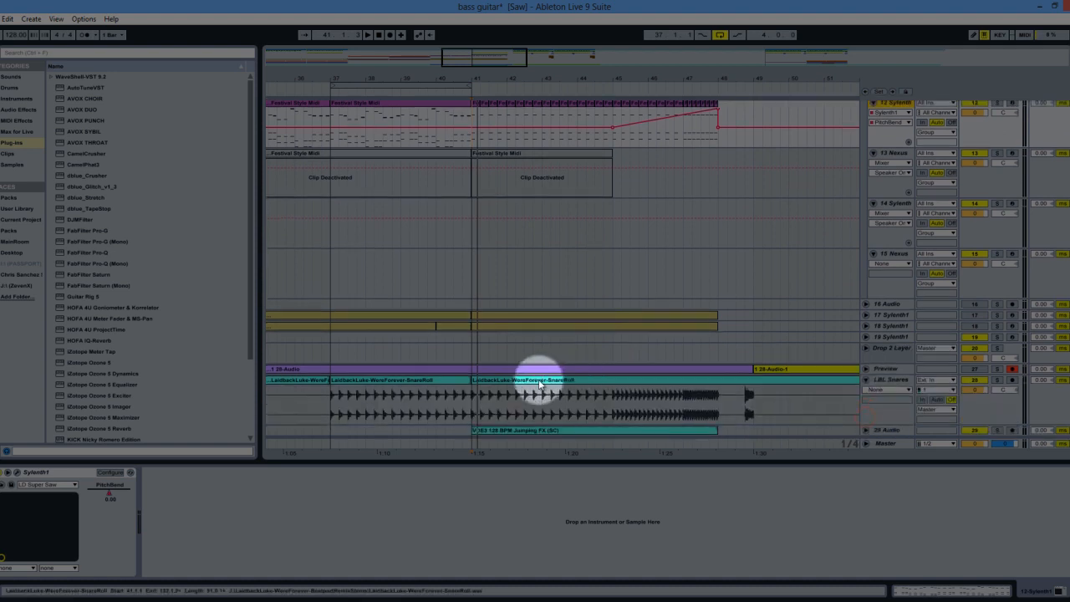
left_click(472, 404)
key("space")
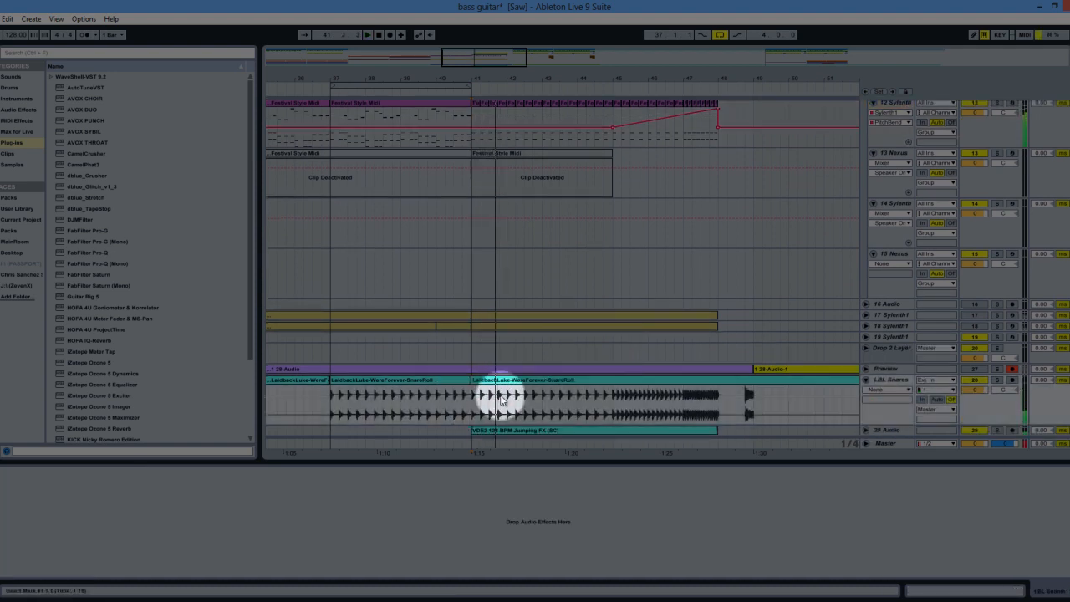
Step: Place the insert marker at bar 41, where the chopped clips start on the 12 Sylenth track
scroll(543, 320, "up", 5)
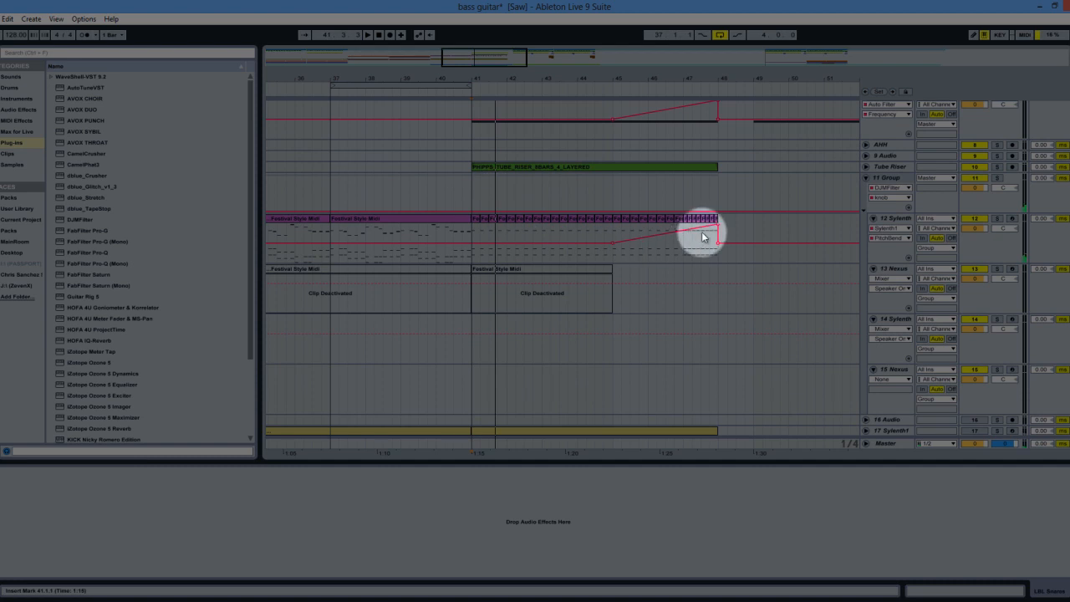
left_click(475, 234)
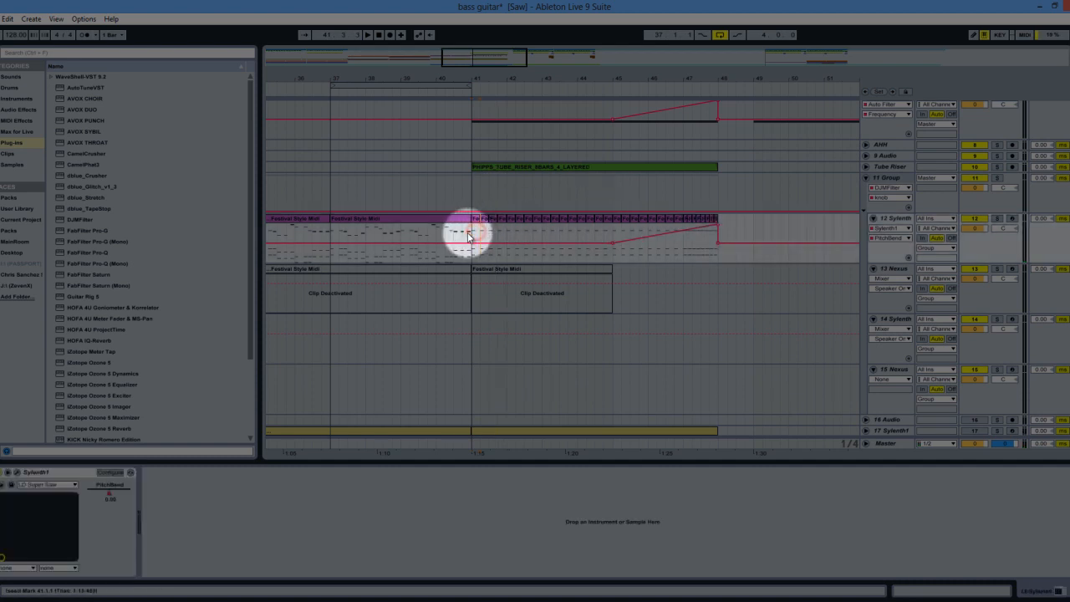
left_click_drag(540, 75, 534, 75)
left_click_drag(263, 105, 265, 107)
left_click_drag(463, 103, 461, 104)
left_click_drag(20, 359, 349, 351)
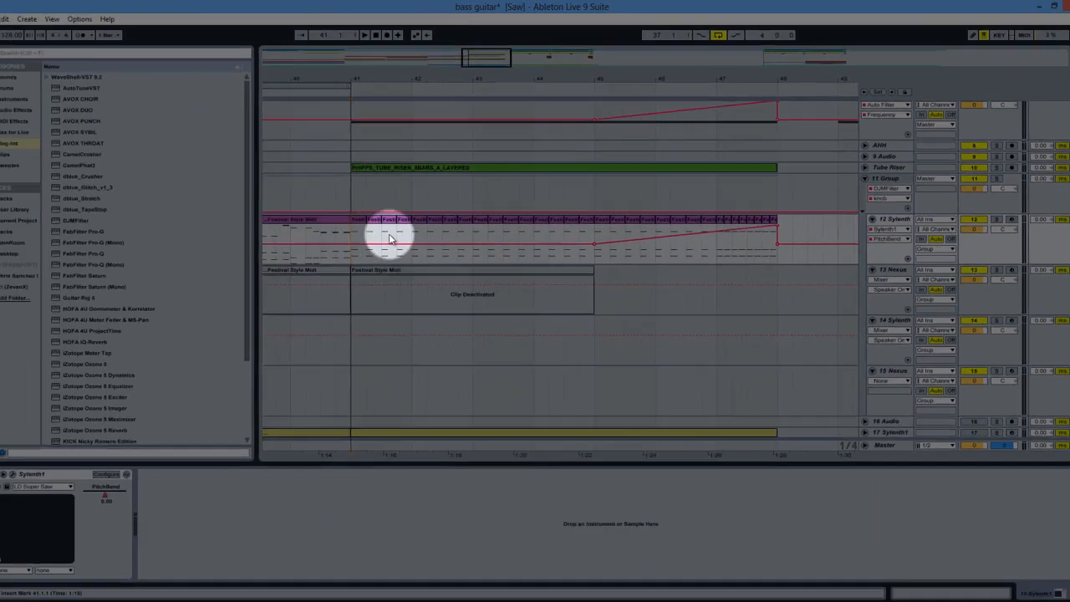
Step: Add the pitch bend wheel of the 12 Sylenth track's Sylenth1 to its configured device parameters, and close the plug-in window
left_click(905, 220)
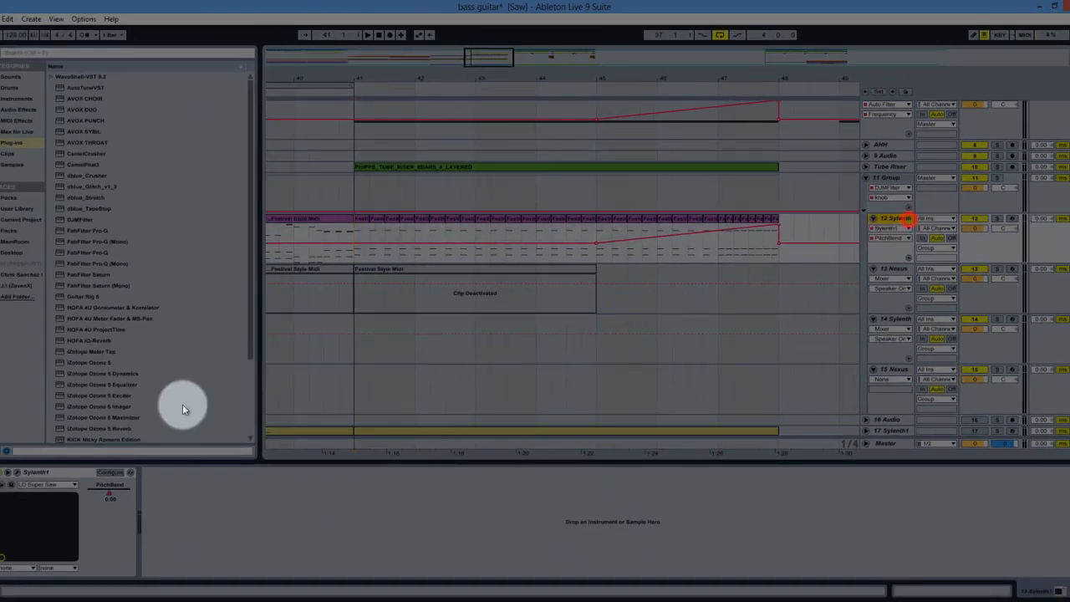
left_click(16, 473)
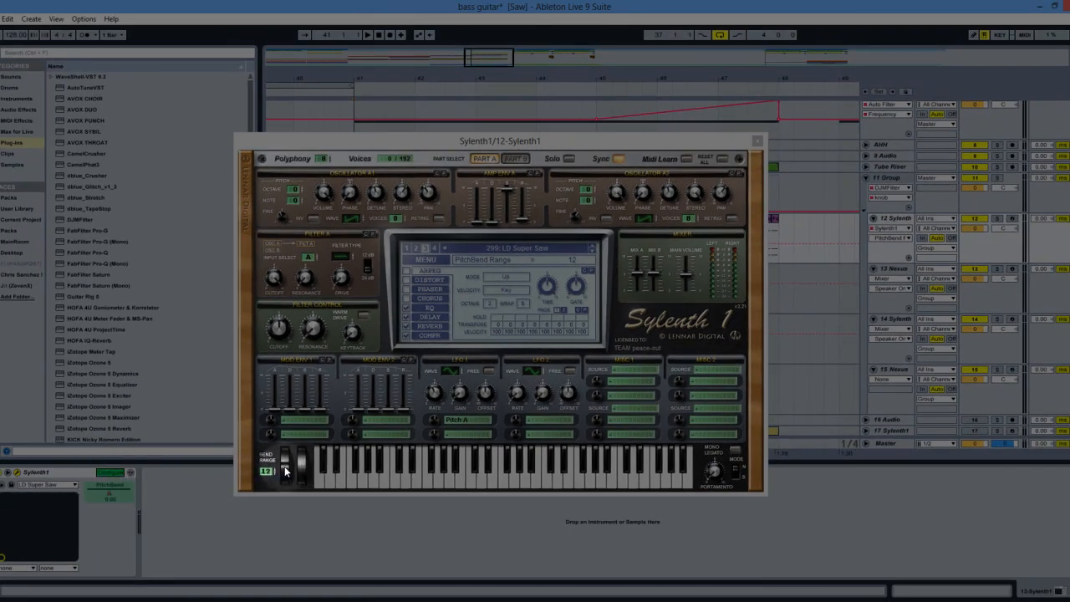
left_click(285, 467)
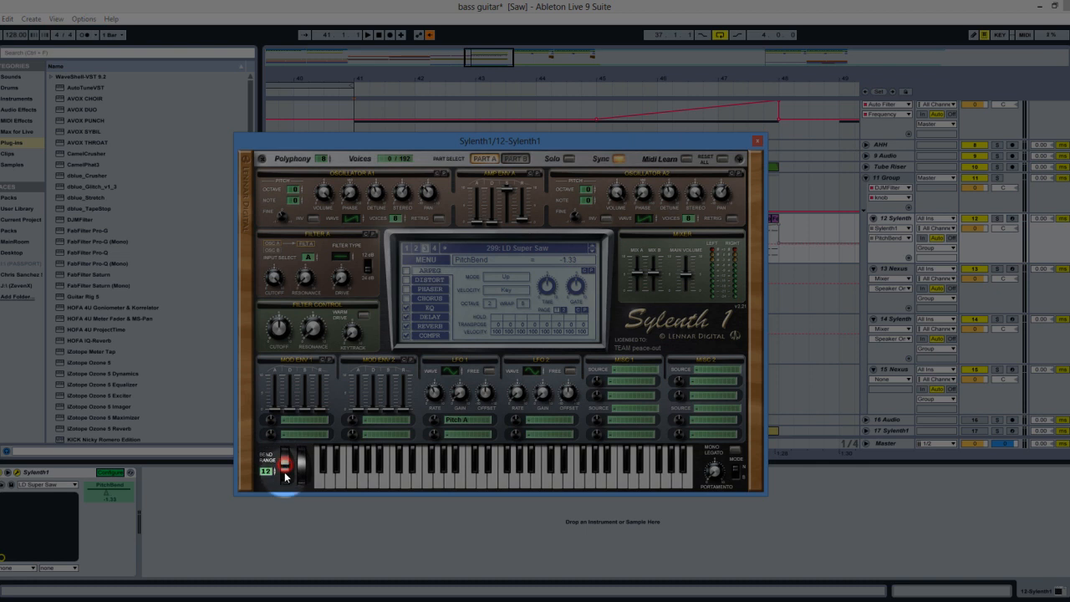
left_click(757, 140)
Step: Leave parameter configuration and show the automation of Sylenth1's PitchBend parameter
left_click(111, 473)
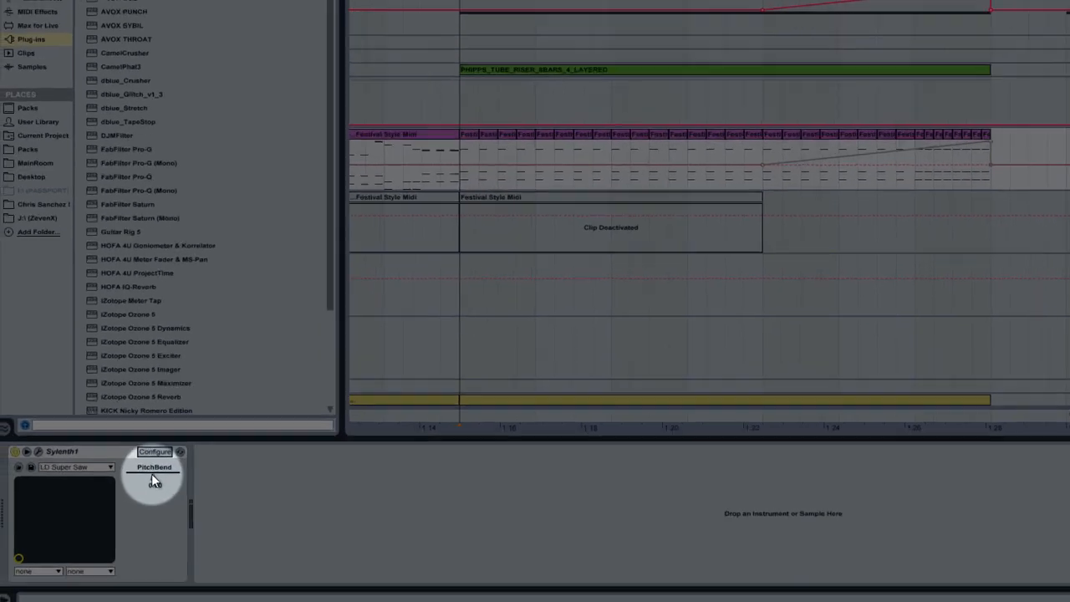
right_click(108, 495)
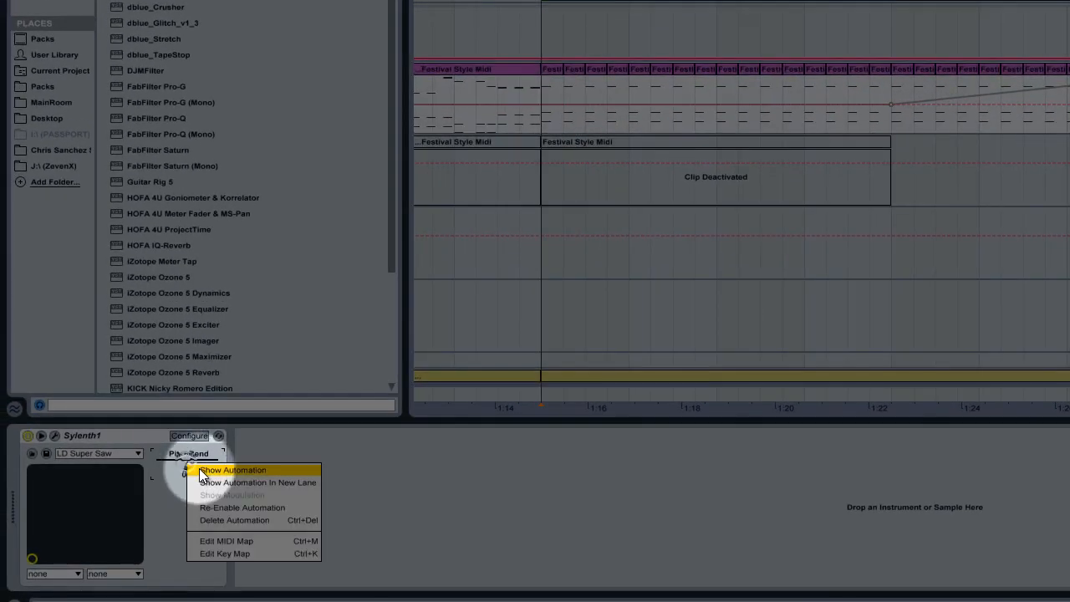
left_click(197, 470)
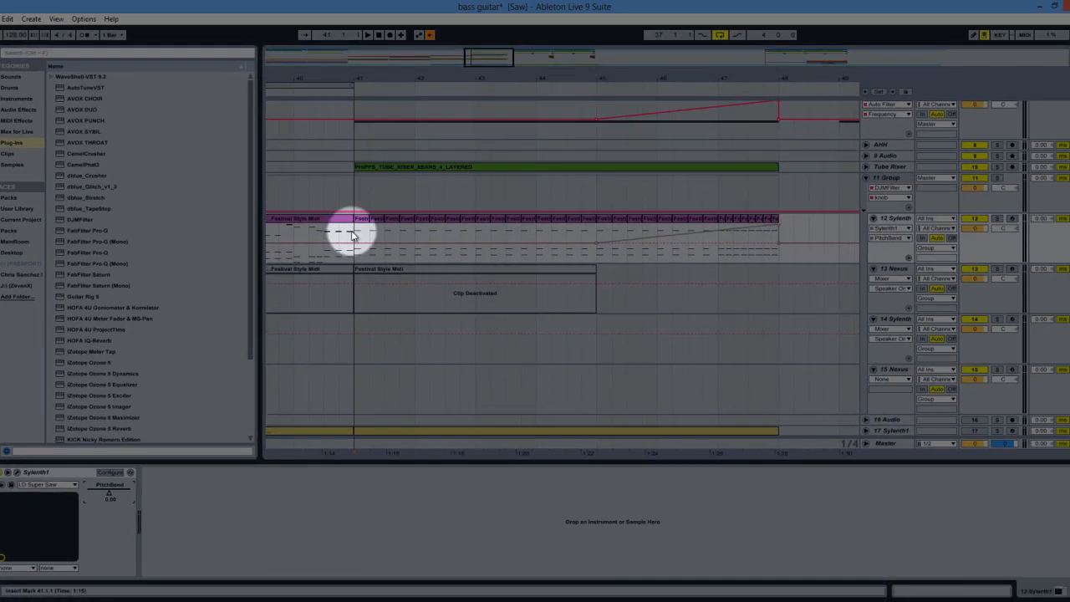
Step: Highlight the build-up from bar 41 to 48 on the 12 Sylenth track, and its final part from bar 45 to 48
left_click_drag(540, 89, 863, 98)
left_click_drag(577, 243, 780, 243)
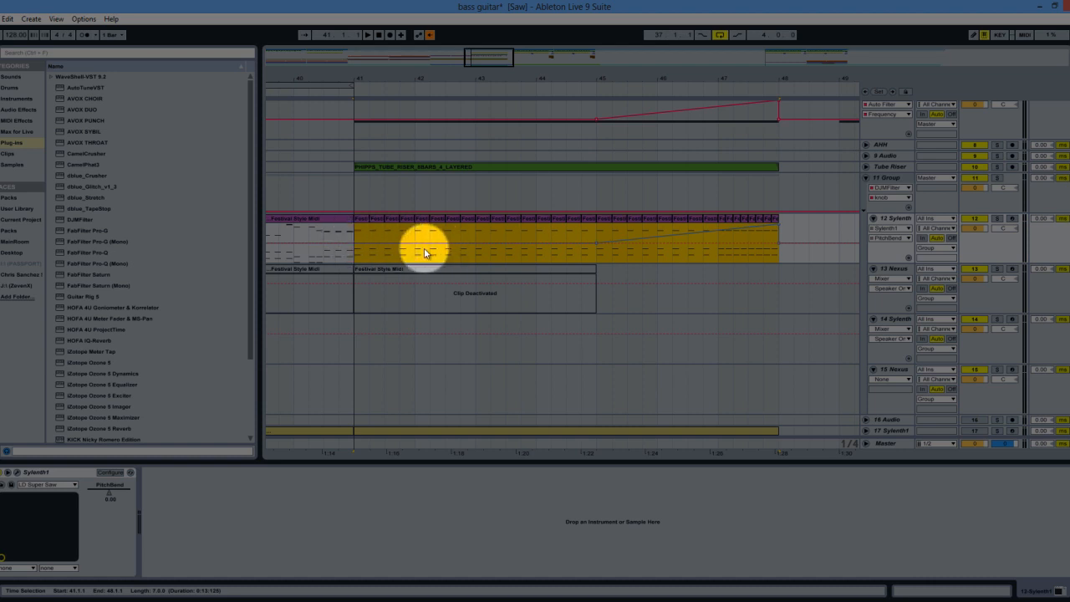
left_click(603, 250)
left_click_drag(602, 258, 779, 257)
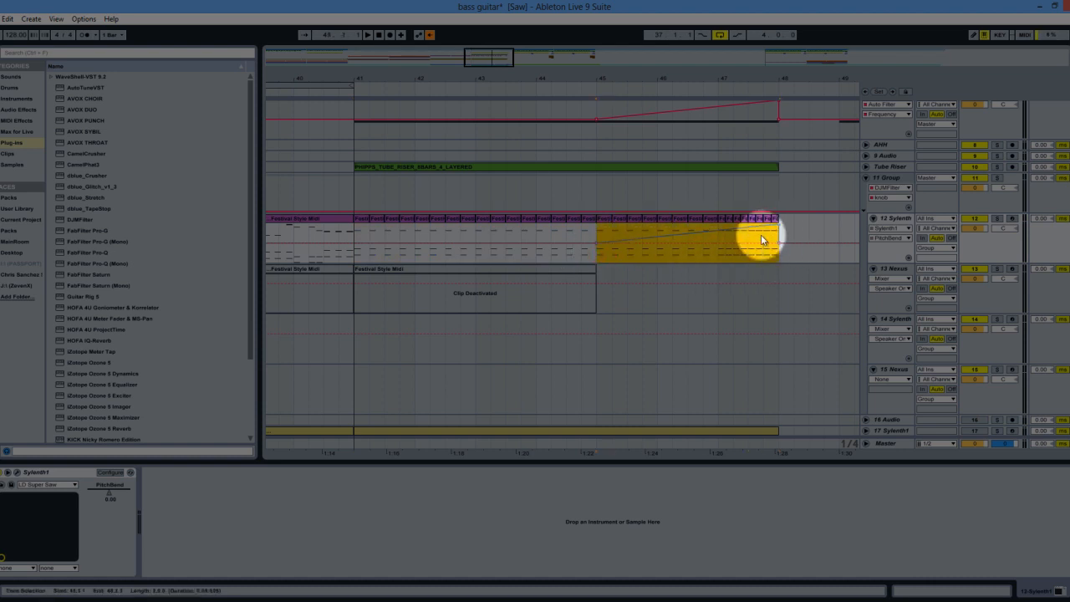
Step: Select bars 41 to 43 on the 12 Sylenth track and re-enable the overridden automation
left_click_drag(363, 253, 483, 261)
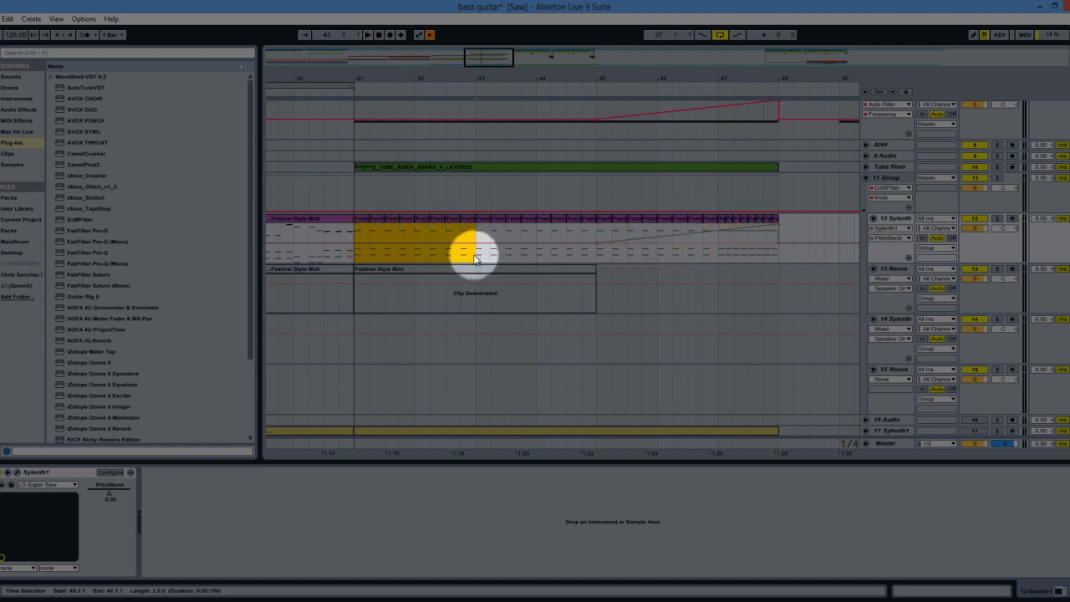
left_click(429, 34)
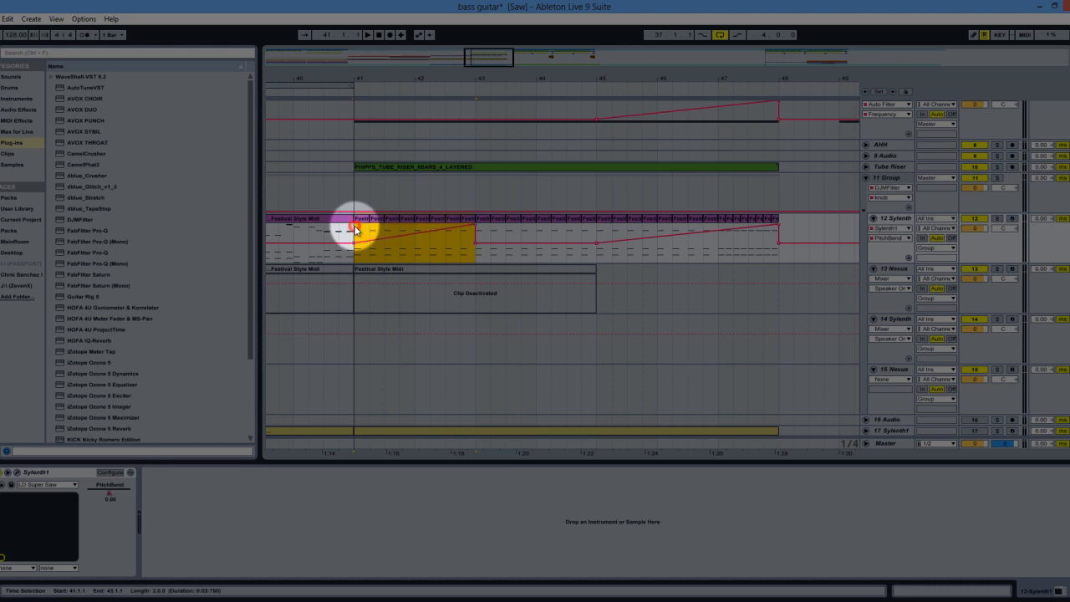
Step: Audition a rising PitchBend ramp across bars 41 to 43 on the 12 Sylenth track, and undo it
left_click(357, 237)
key("space")
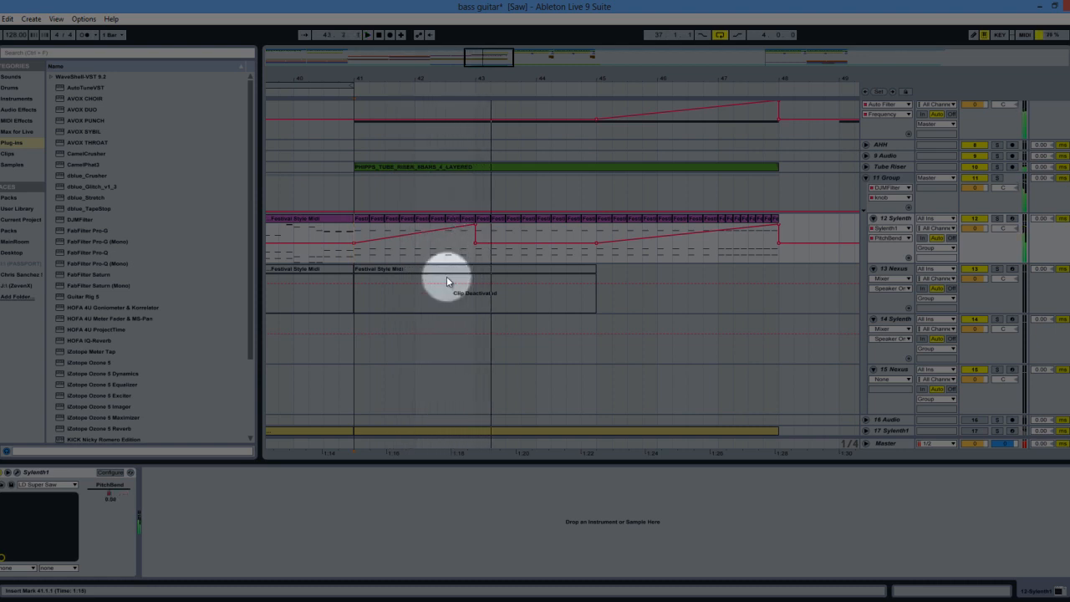
key("ctrl+z")
key("ctrl+z")
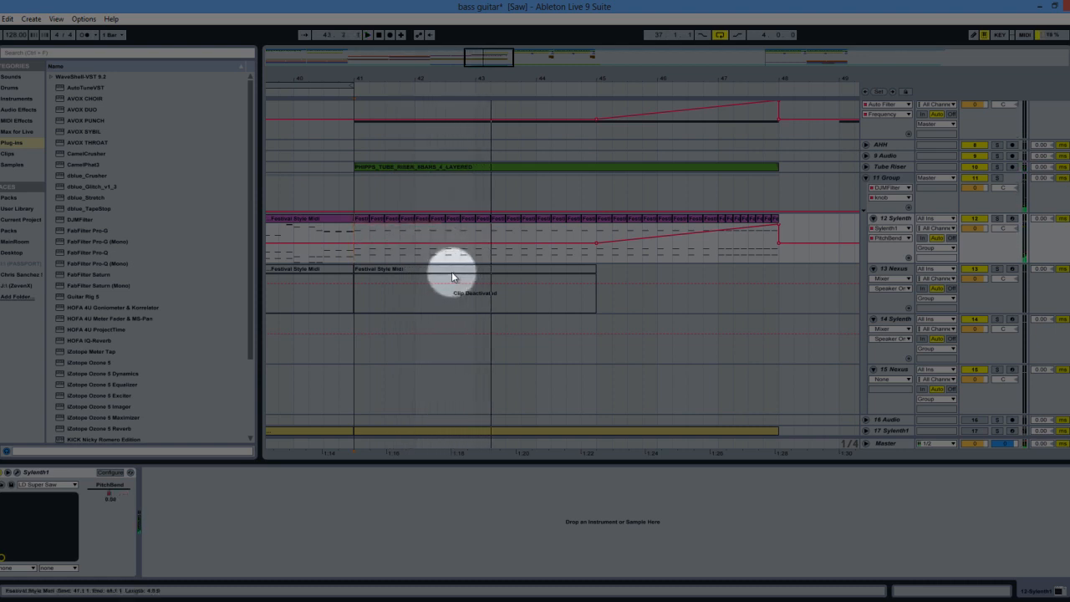
left_click(355, 252)
left_click_drag(355, 252, 500, 247)
left_click(432, 266)
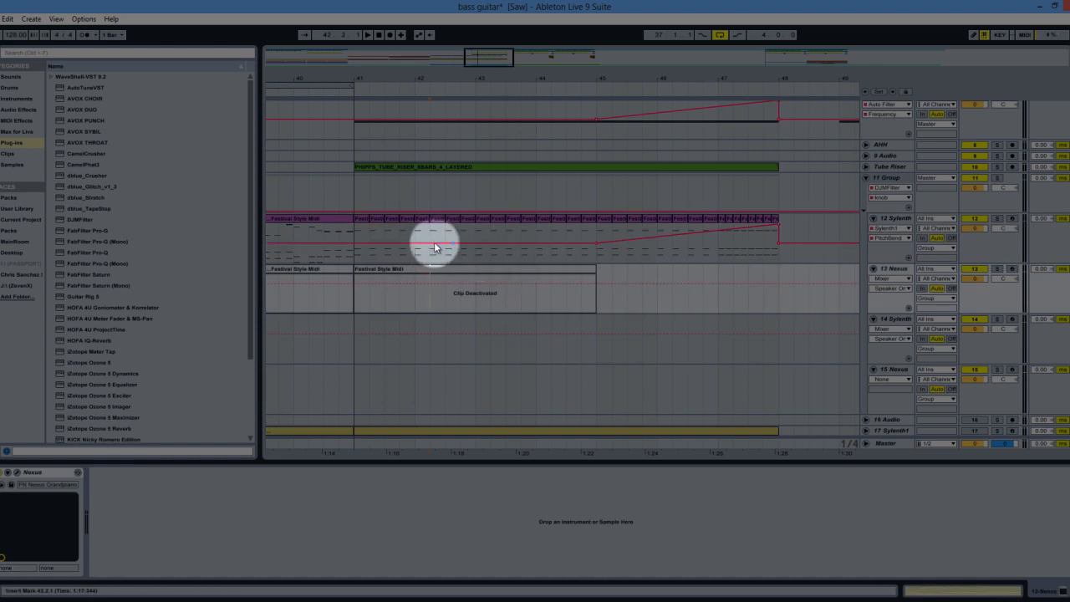
Step: Play the build-up from bar 41 through the drop to hear the PitchBend ramp on the 12 Sylenth track
left_click(353, 255)
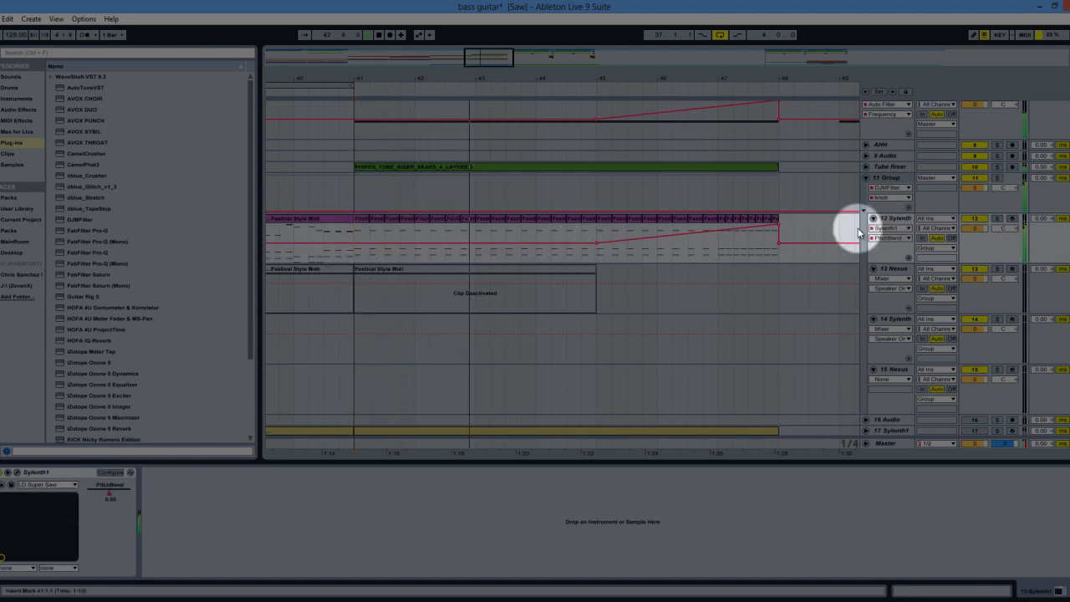
scroll(775, 207, "up", 1)
scroll(776, 207, "up", 1)
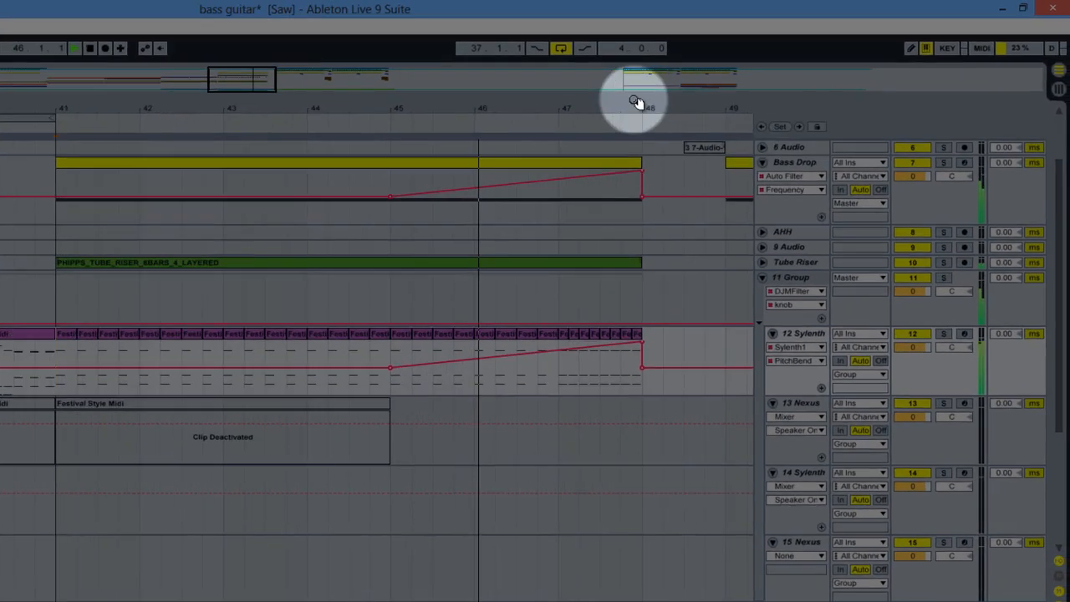
left_click_drag(753, 80, 750, 80)
left_click_drag(607, 104, 612, 104)
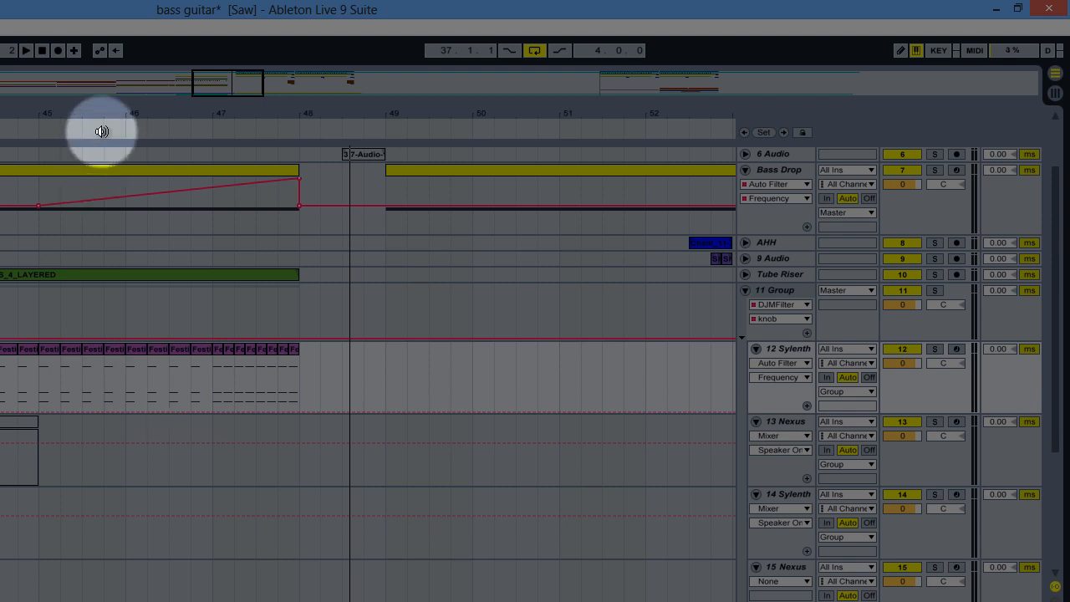
Step: Show the Auto Filter Frequency automation on the 12 Sylenth track and ramp it from 26 Hz to 19.9 kHz across bars 41 to 48
left_click_drag(105, 108, 104, 110)
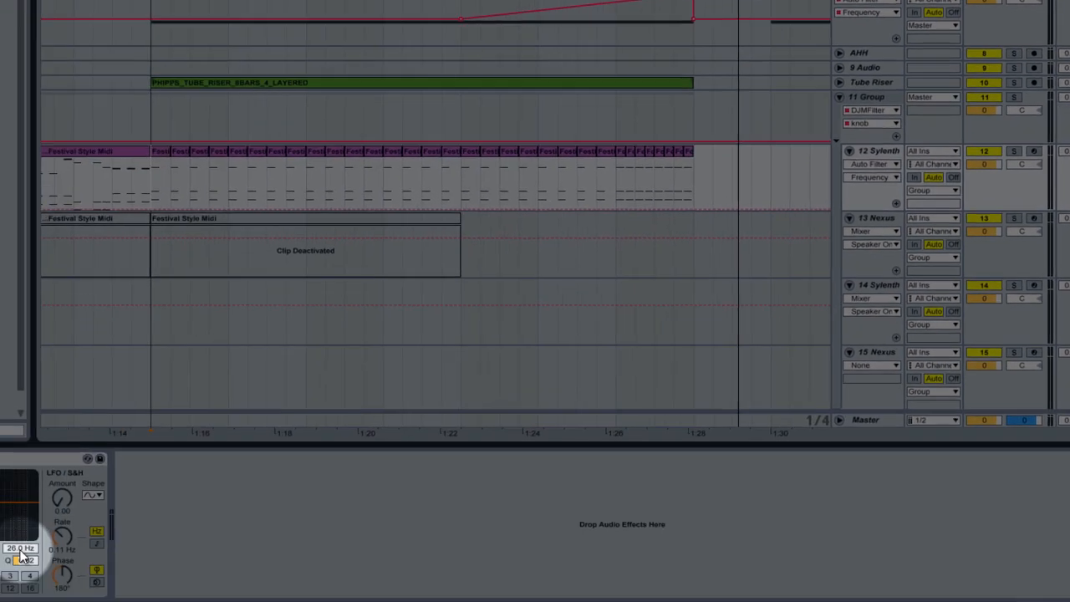
right_click(46, 527)
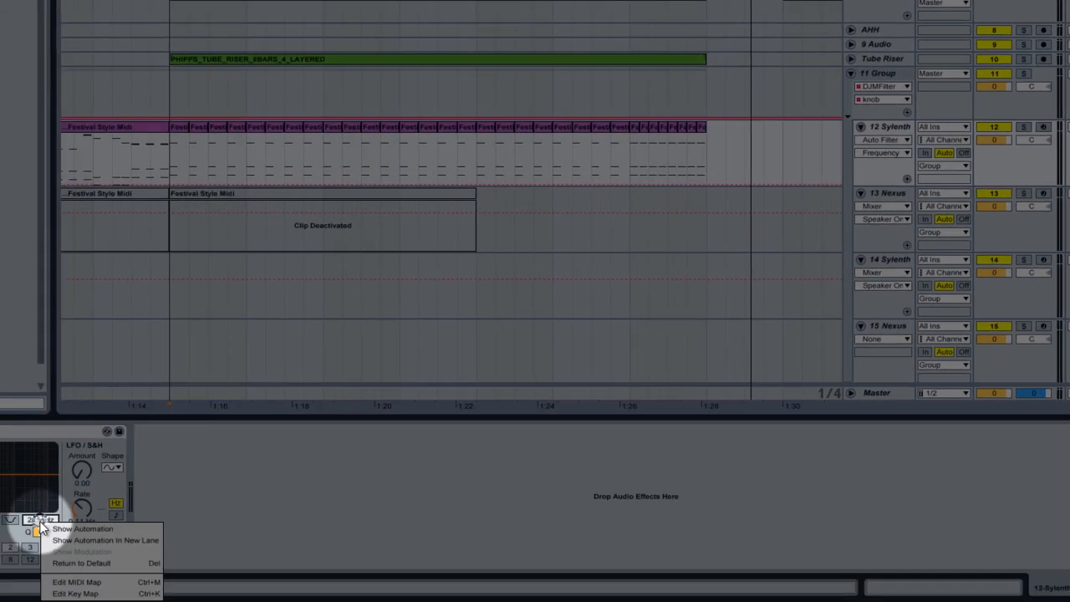
left_click(52, 529)
left_click_drag(170, 163, 716, 163)
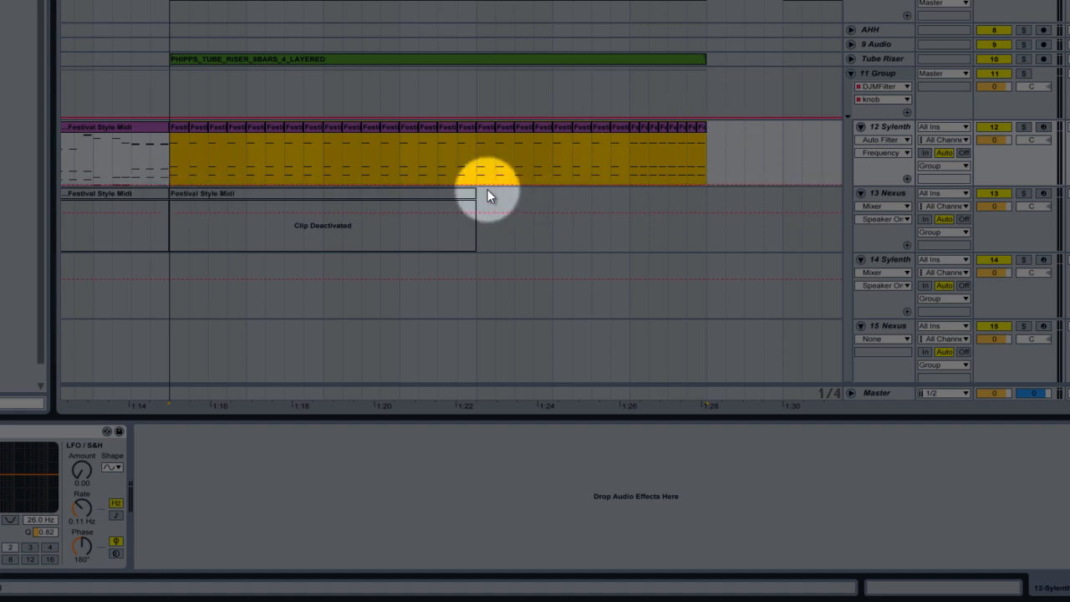
left_click_drag(489, 179, 386, 154)
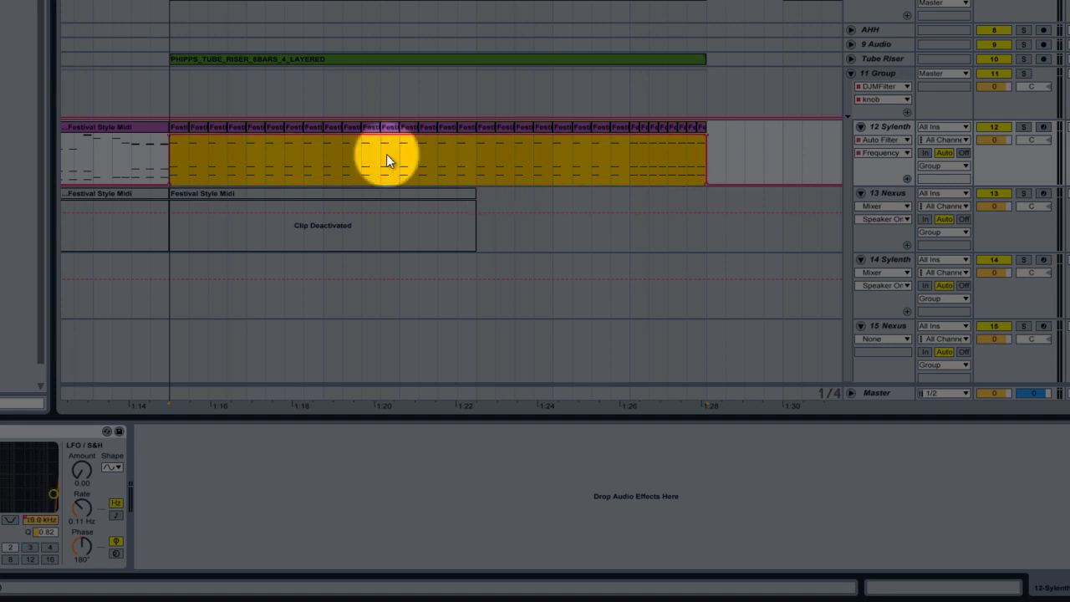
left_click(170, 136)
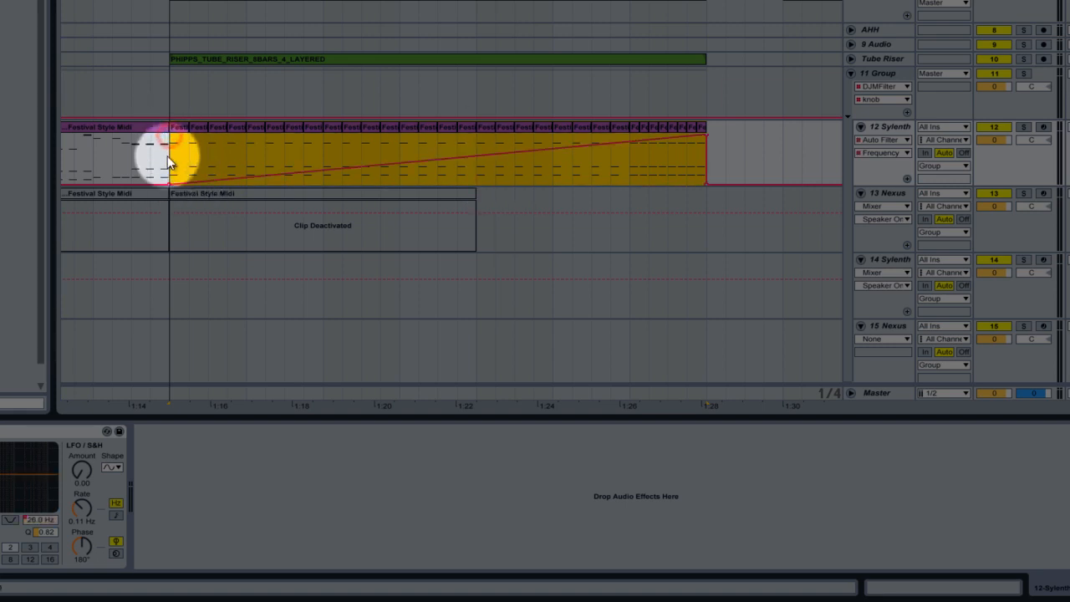
Step: Play the filter sweep from bar 41, soloing the 12 Sylenth track for part of it
left_click(175, 155)
key("space")
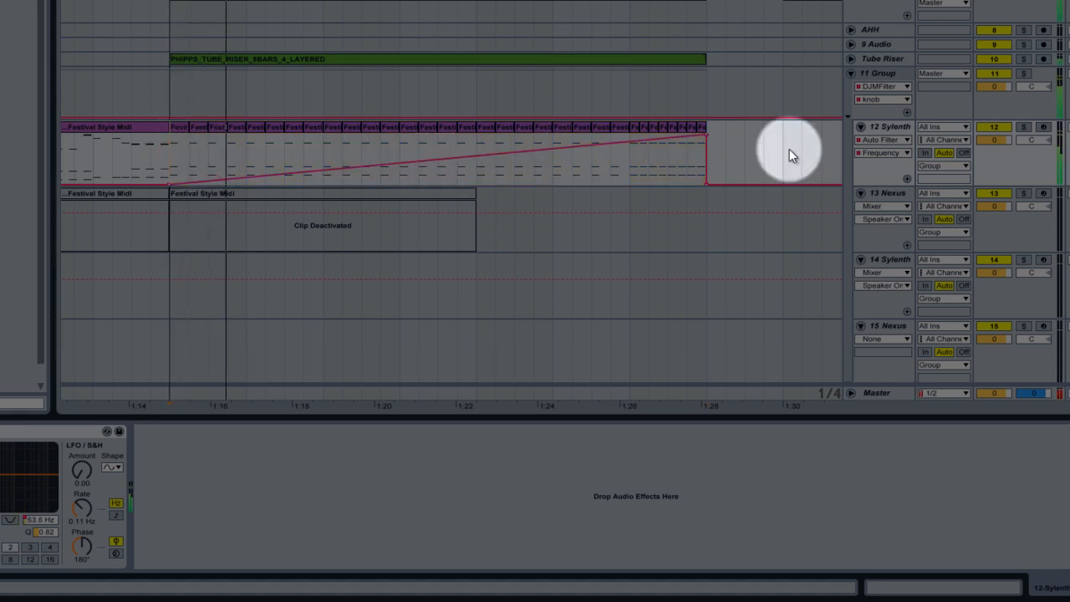
left_click(1023, 127)
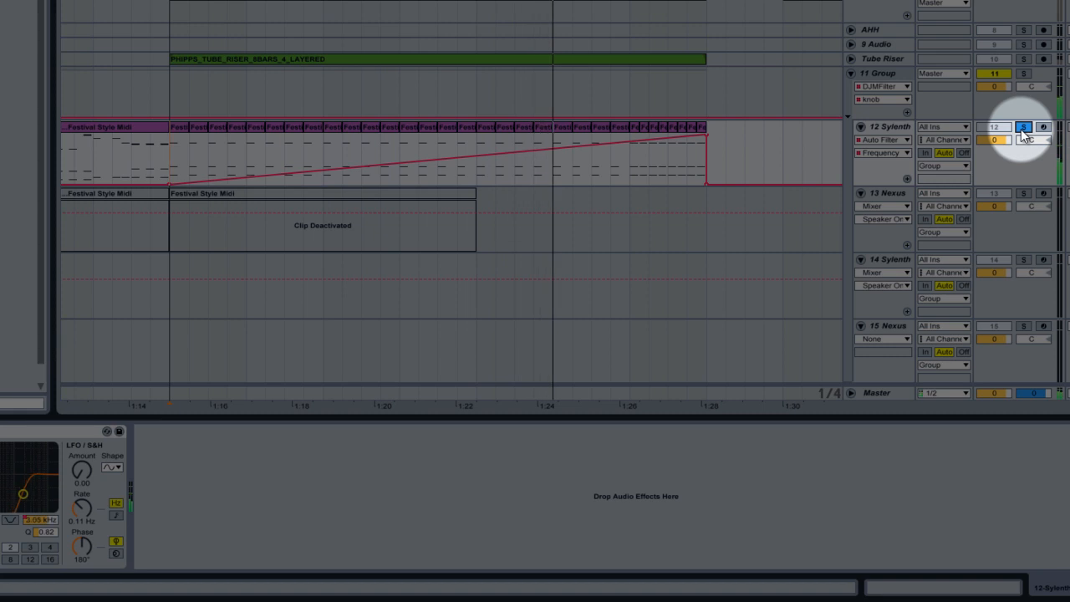
left_click(1024, 128)
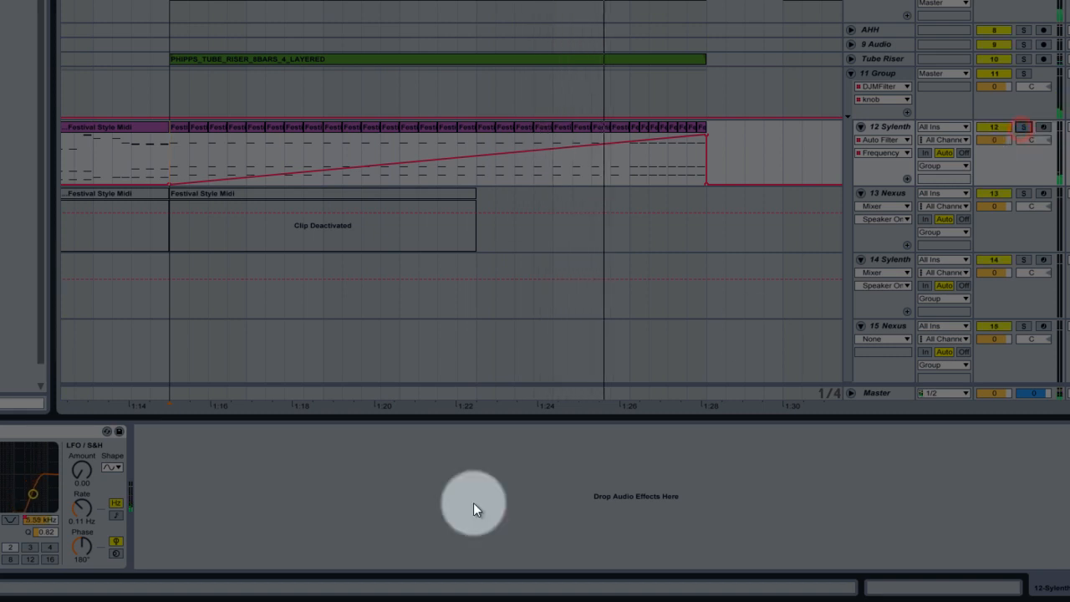
Step: Undo the filter frequency ramp and delete the Auto Filter from the 12 Sylenth track
key("ctrl+z")
key("ctrl+z")
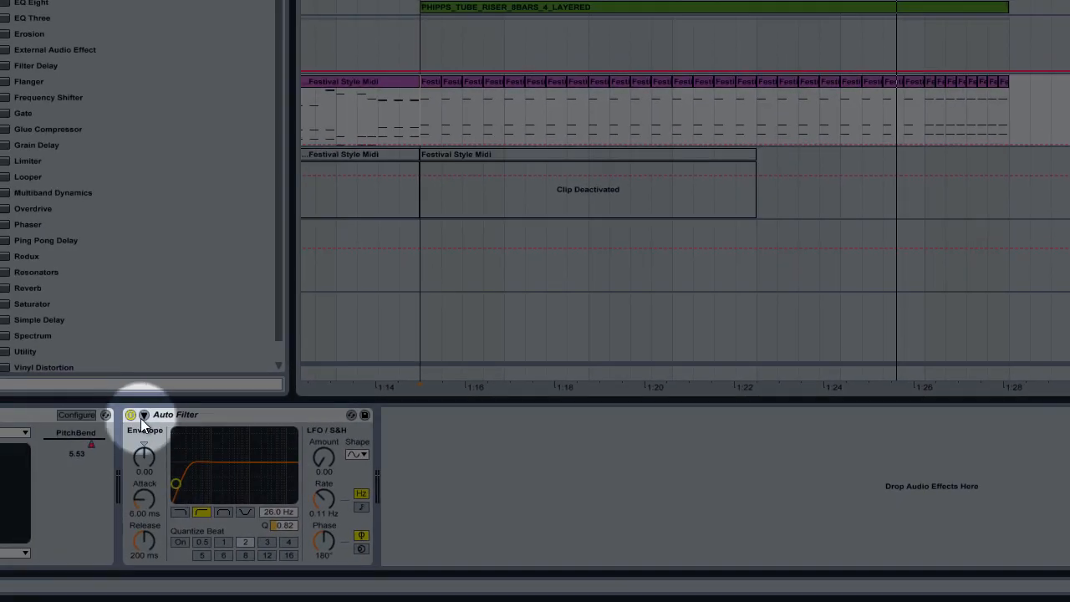
left_click(131, 416)
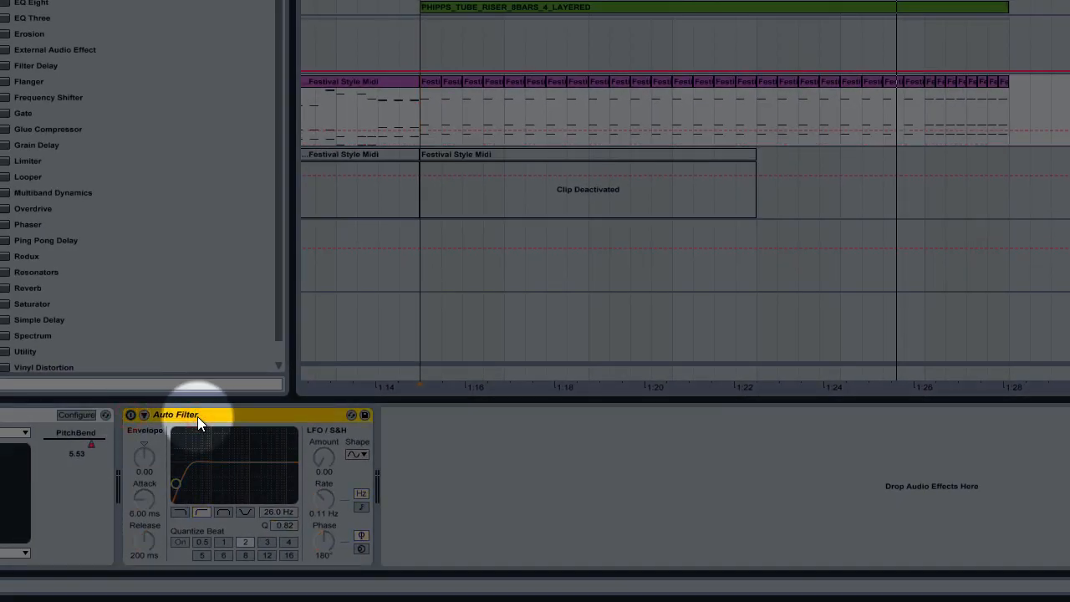
key("Delete")
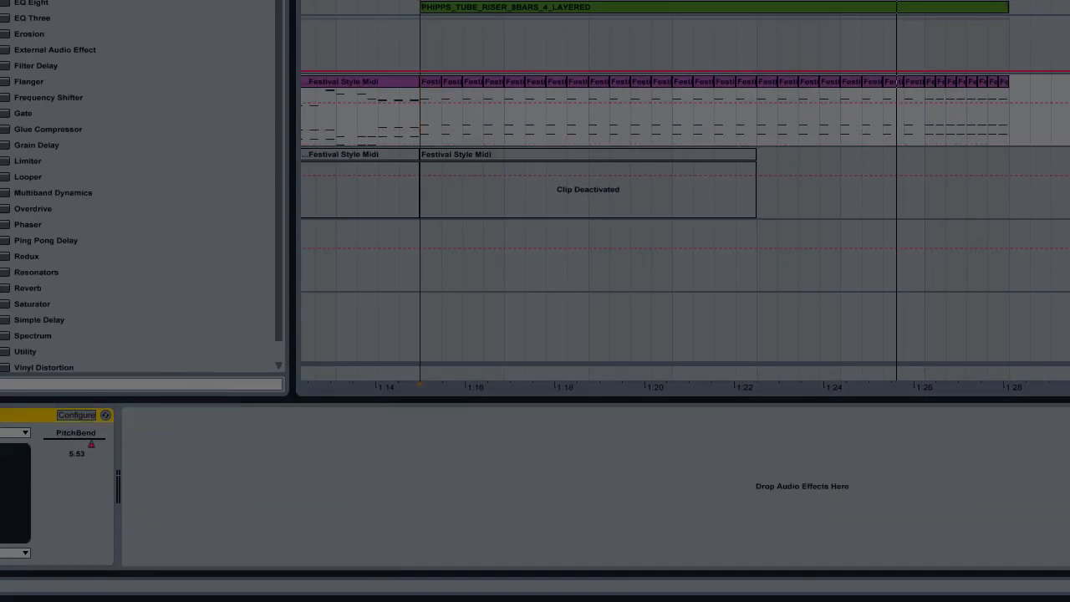
Step: Add a Reverb to the 12 Sylenth track, set its Dry/Wet to 15 % and show that parameter's automation
double_click(53, 287)
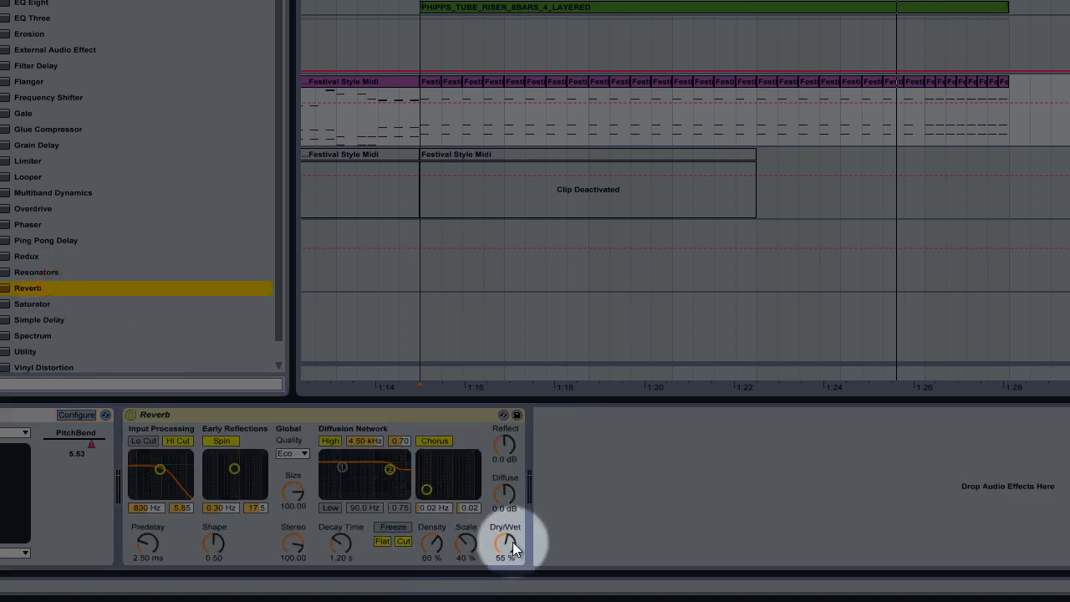
right_click(505, 544)
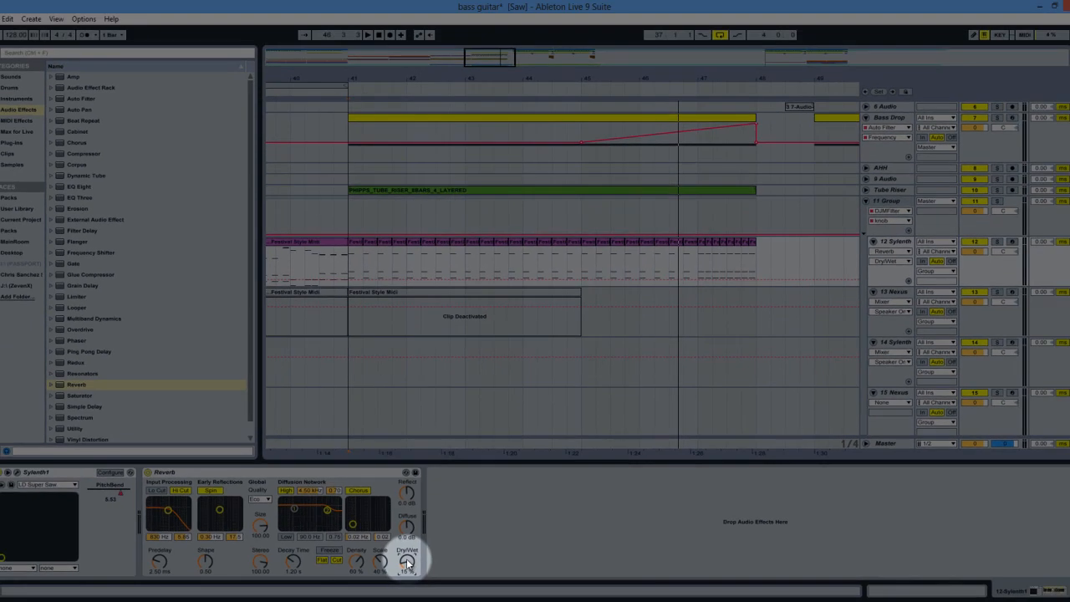
left_click(646, 535)
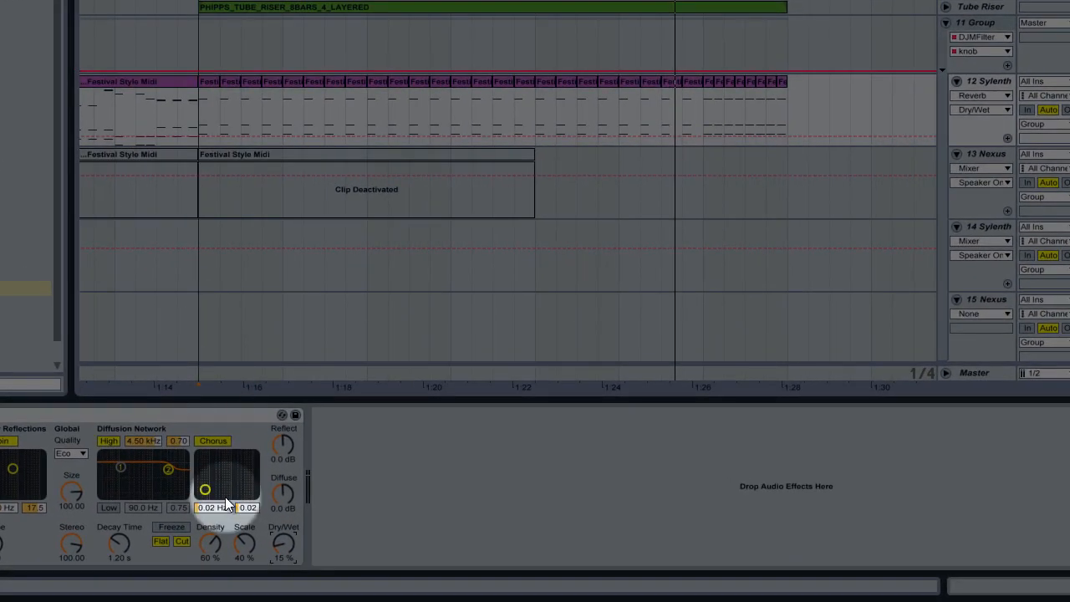
right_click(285, 541)
left_click(321, 458)
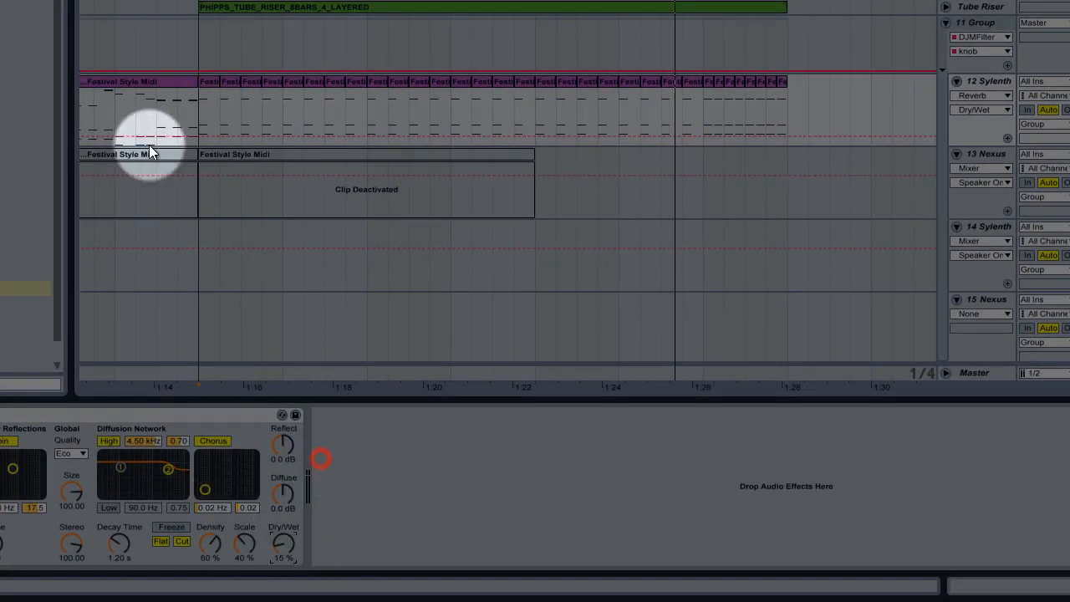
Step: Ramp the Reverb's Dry/Wet from 15 % to 100 % across bars 47 to 49 and audition it from bar 47
left_click_drag(700, 114, 871, 115)
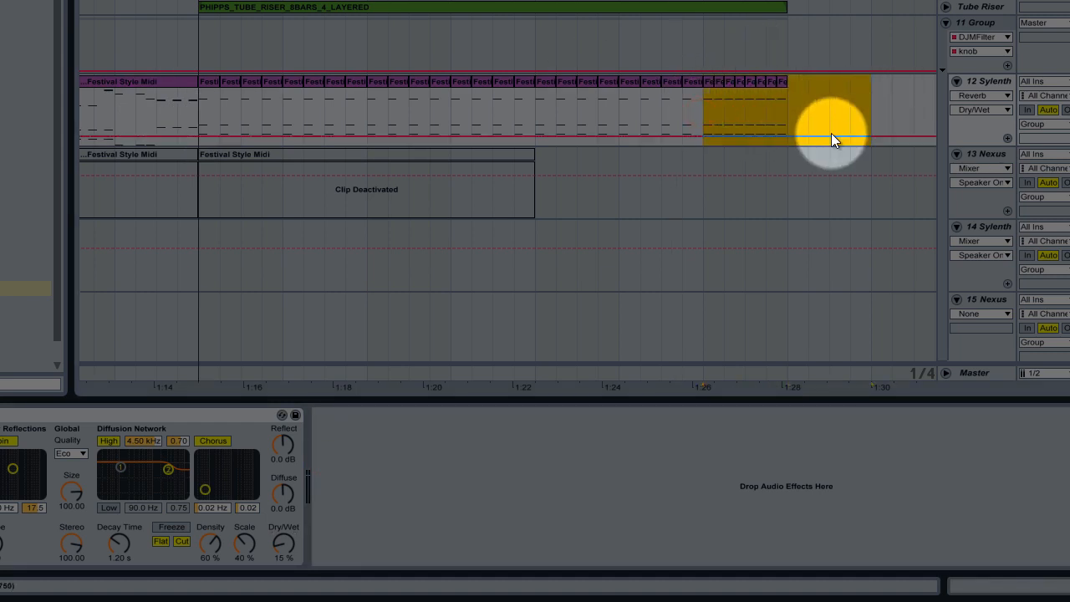
left_click_drag(823, 140, 857, 104)
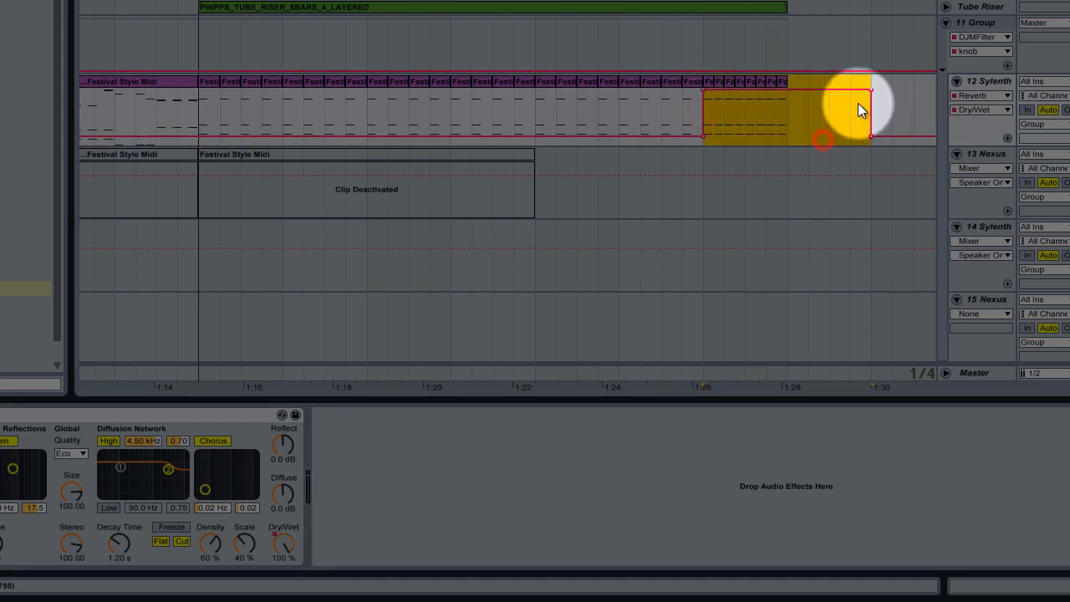
left_click(702, 92)
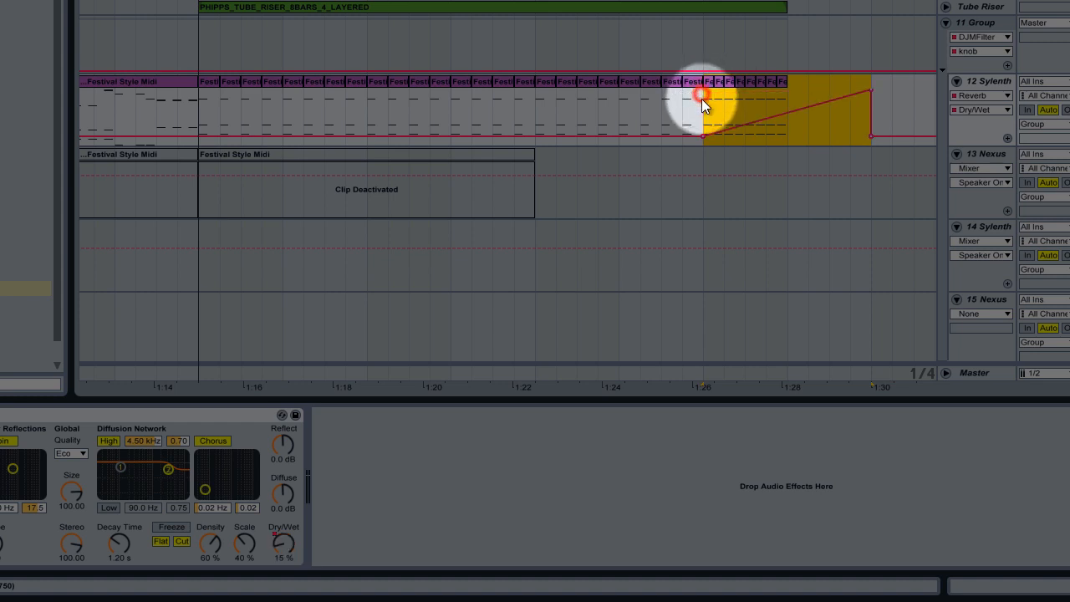
key("space")
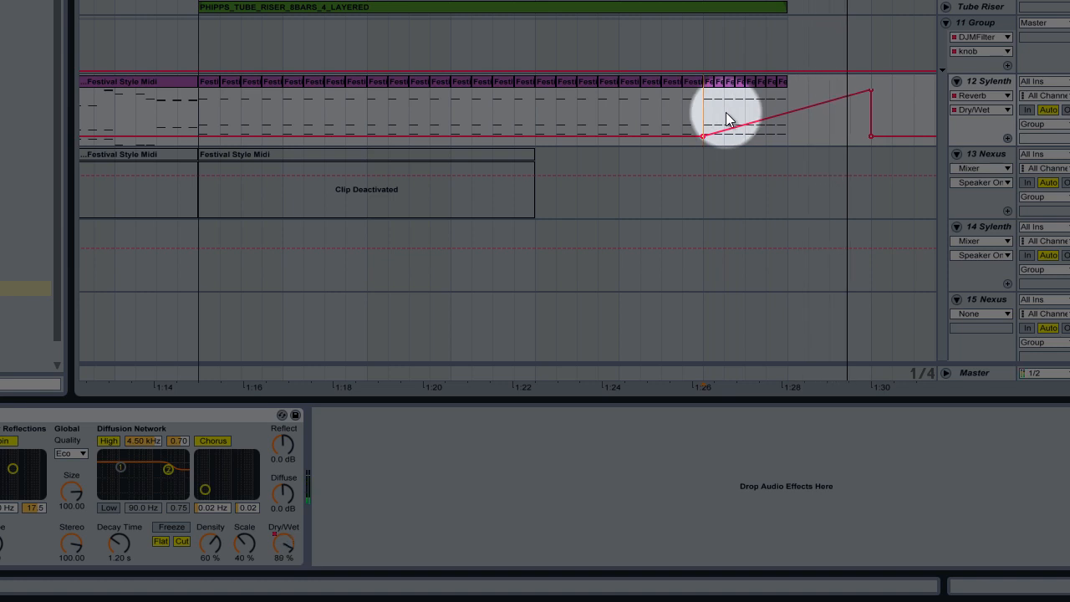
key("space")
left_click(700, 107)
key("space")
key("space")
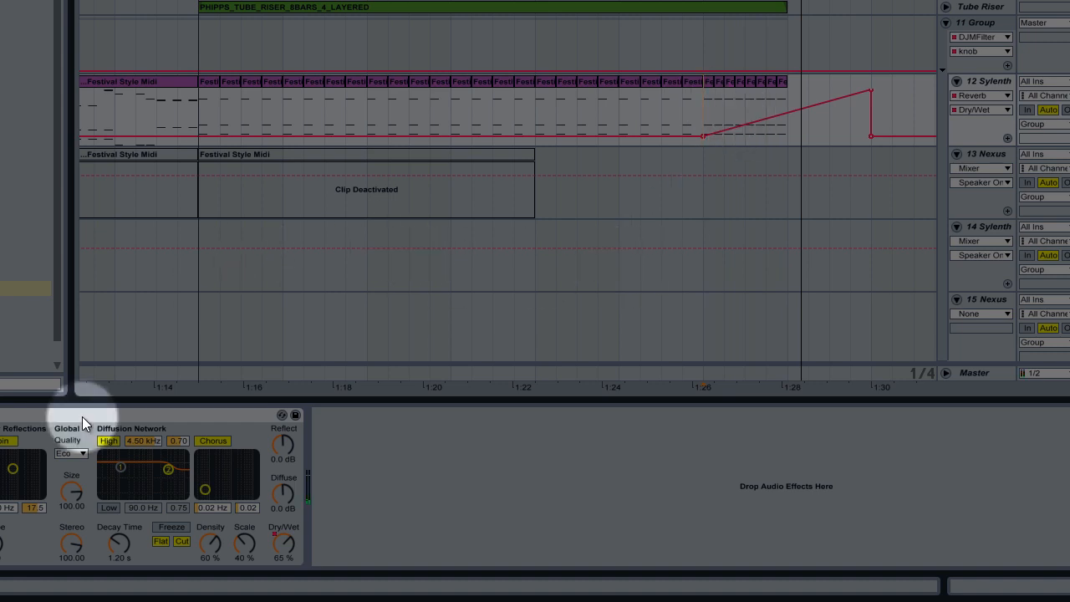
Step: Show the Reverb's Size automation, ramp it from 100 to its maximum across bars 47 to 49, and play the result
right_click(73, 492)
left_click(90, 499)
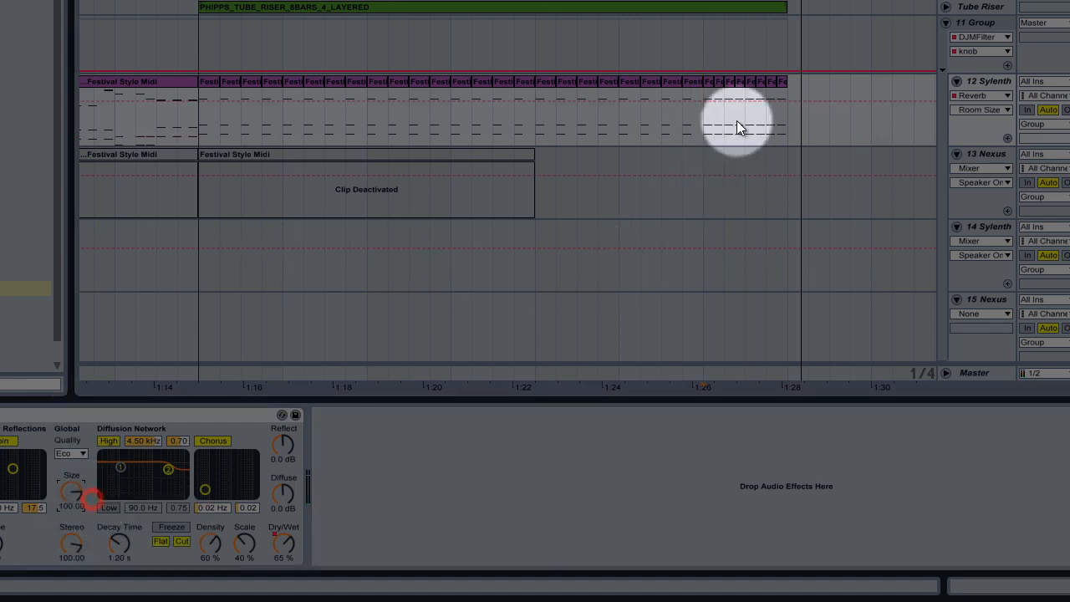
left_click_drag(701, 125, 865, 117)
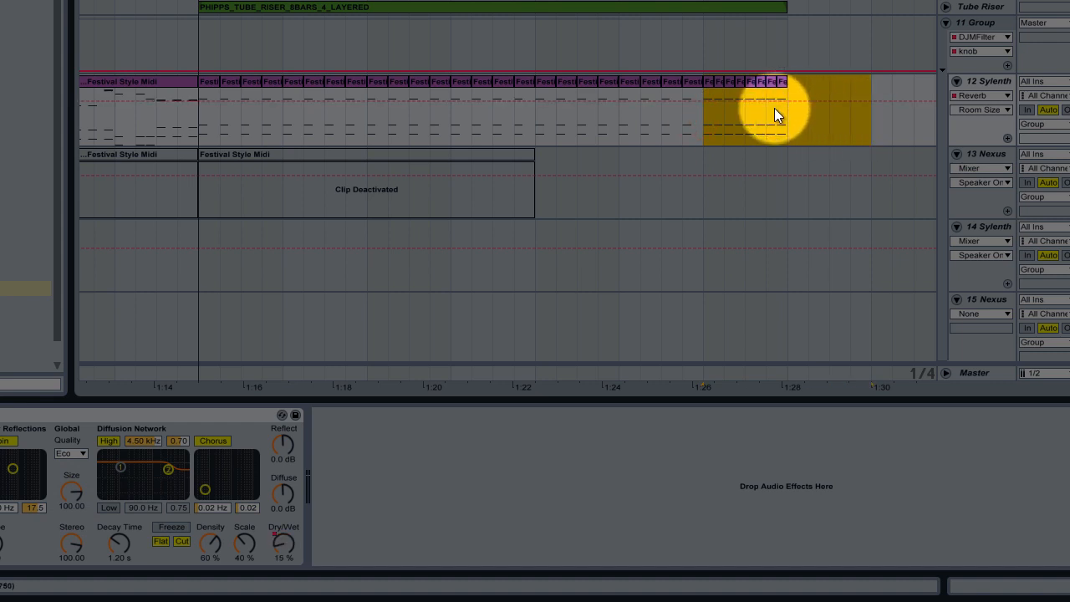
left_click_drag(774, 106, 700, 90)
left_click(701, 91)
key("space")
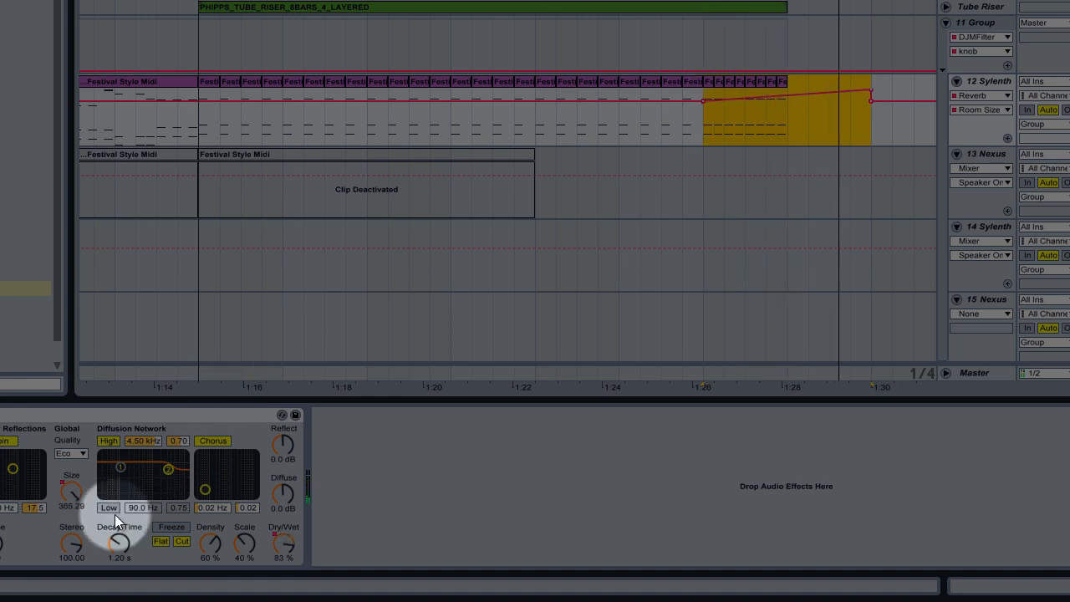
Step: Show the Reverb's Decay Time automation and ramp it from 1.20 s to its maximum across bars 47 to 49
right_click(112, 535)
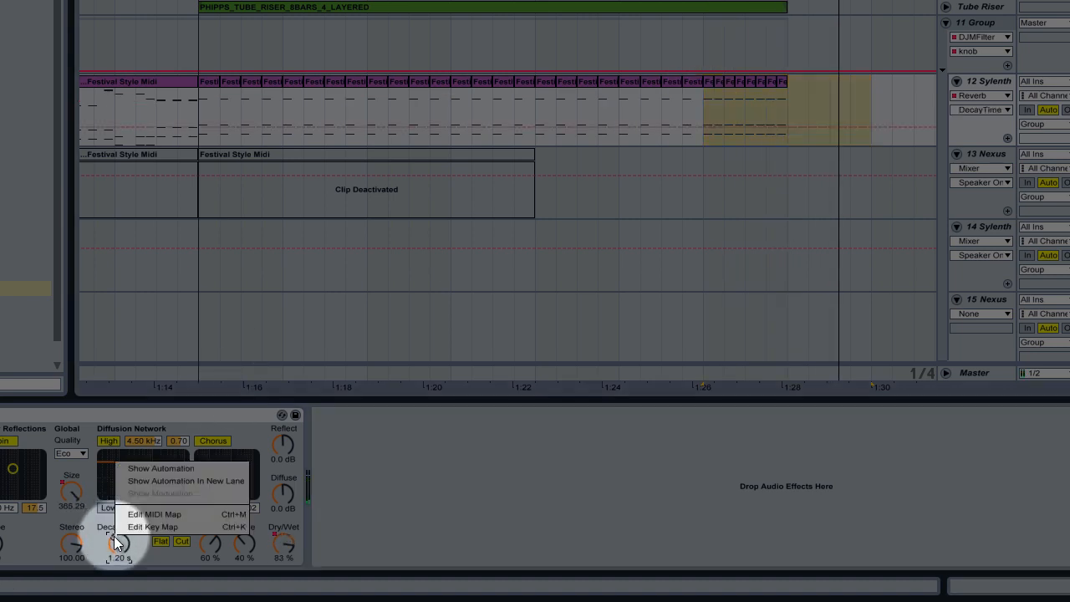
left_click(172, 468)
left_click_drag(703, 106, 825, 93)
left_click(701, 90)
key("space")
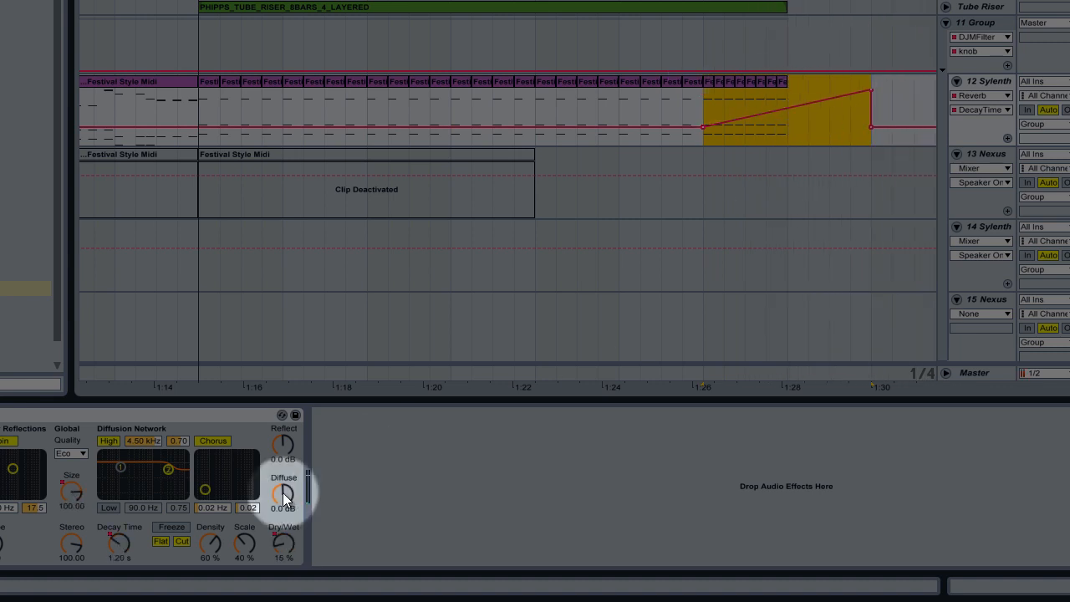
Step: Delete the Reverb from the 12 Sylenth track and place the insert marker at bar 41
left_click(53, 412)
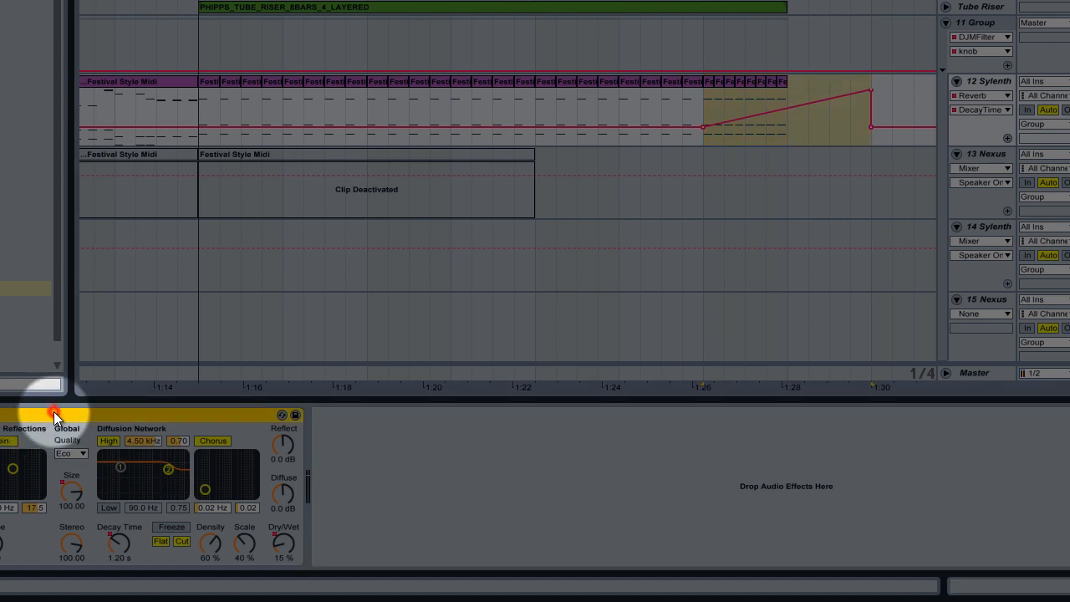
key("Delete")
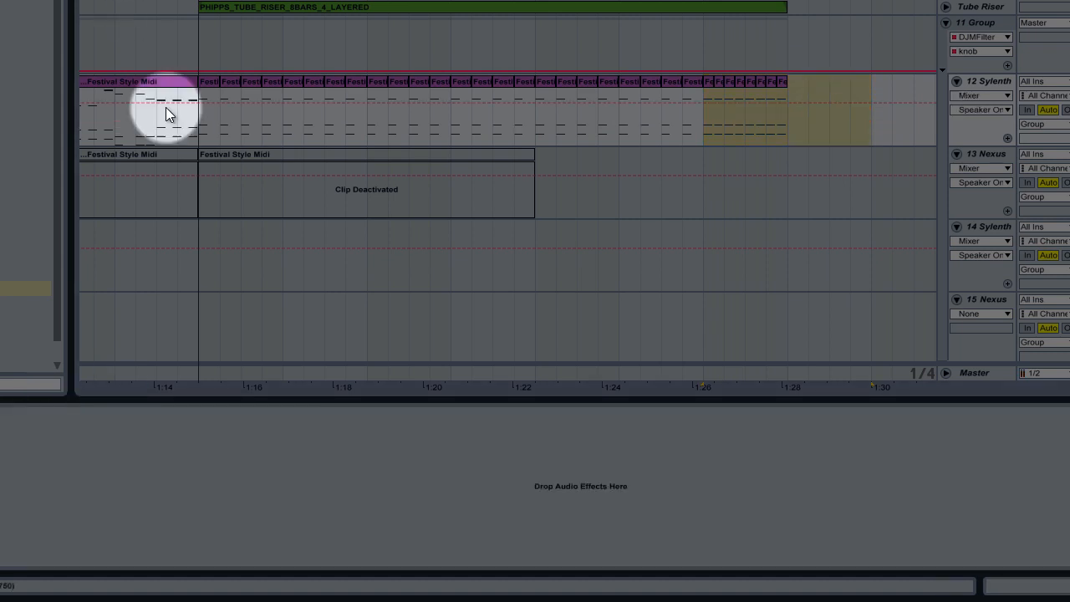
left_click(205, 127)
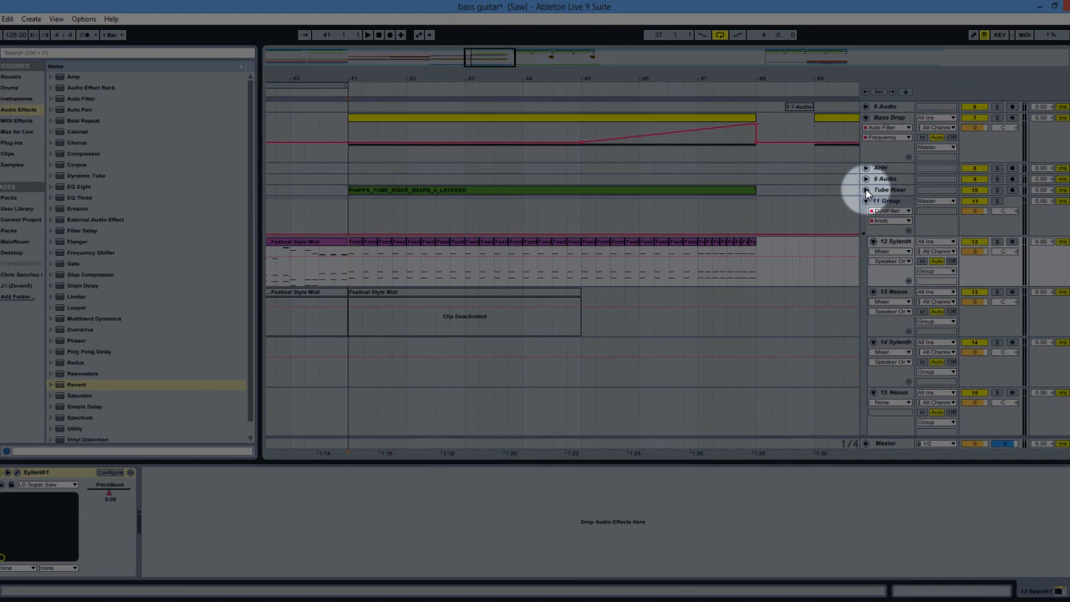
Step: Unfold the Tube Riser track, select its riser clip, solo the track and play it from bar 41
left_click(945, 6)
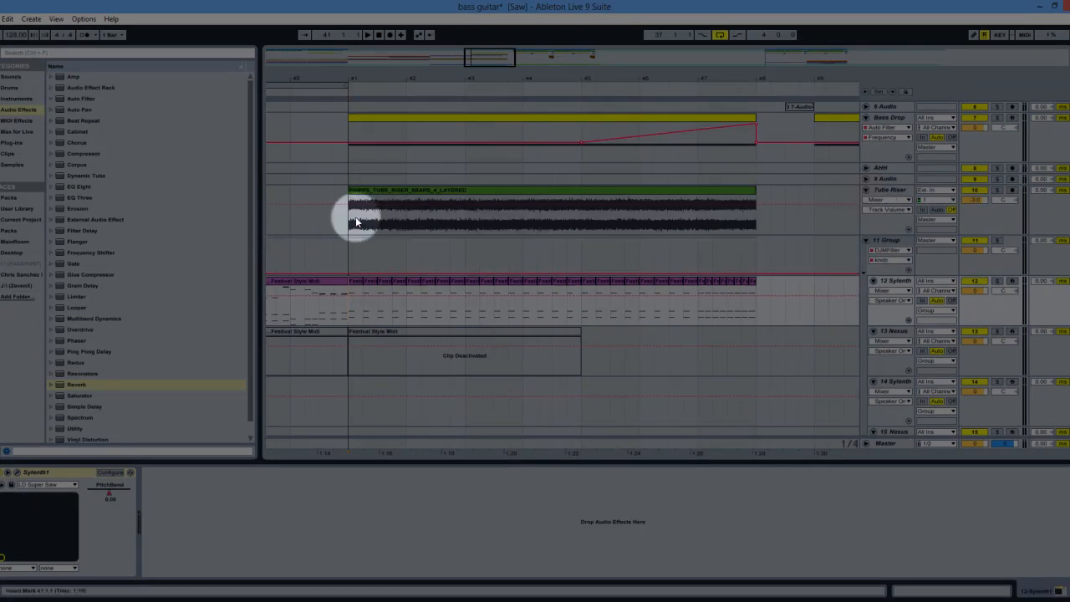
left_click(387, 189)
left_click(998, 190)
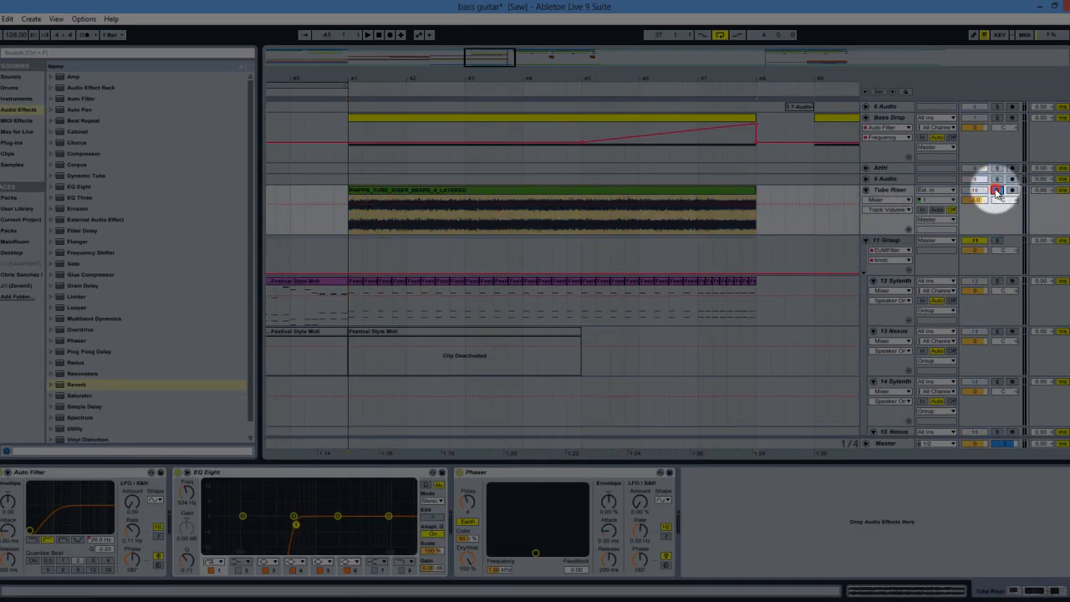
key("space")
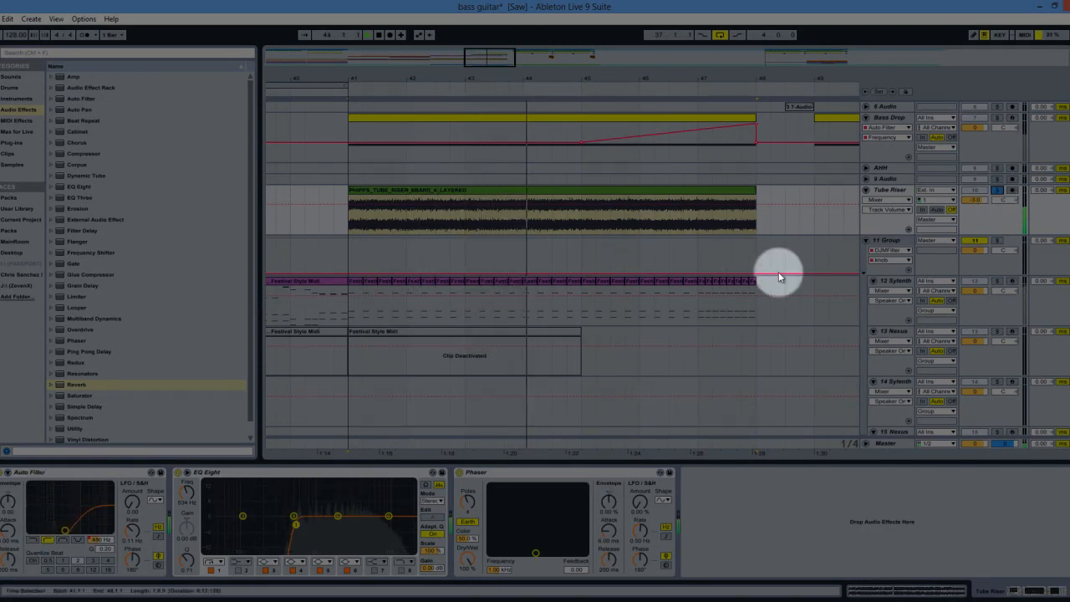
Step: Check which devices can be automated on the Tube Riser track and take the track out of solo
left_click(898, 201)
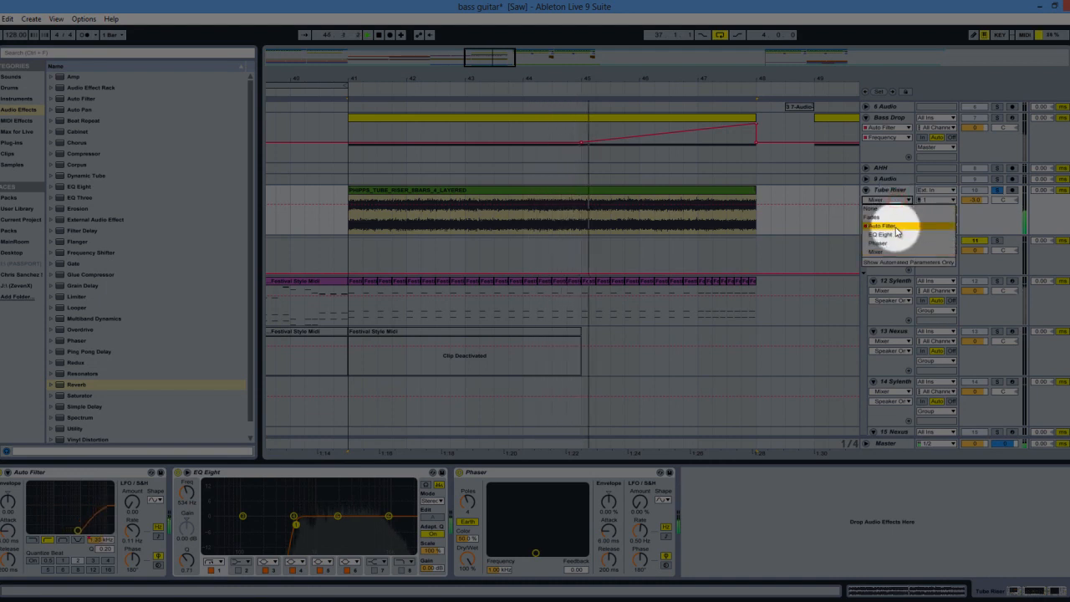
left_click(897, 193)
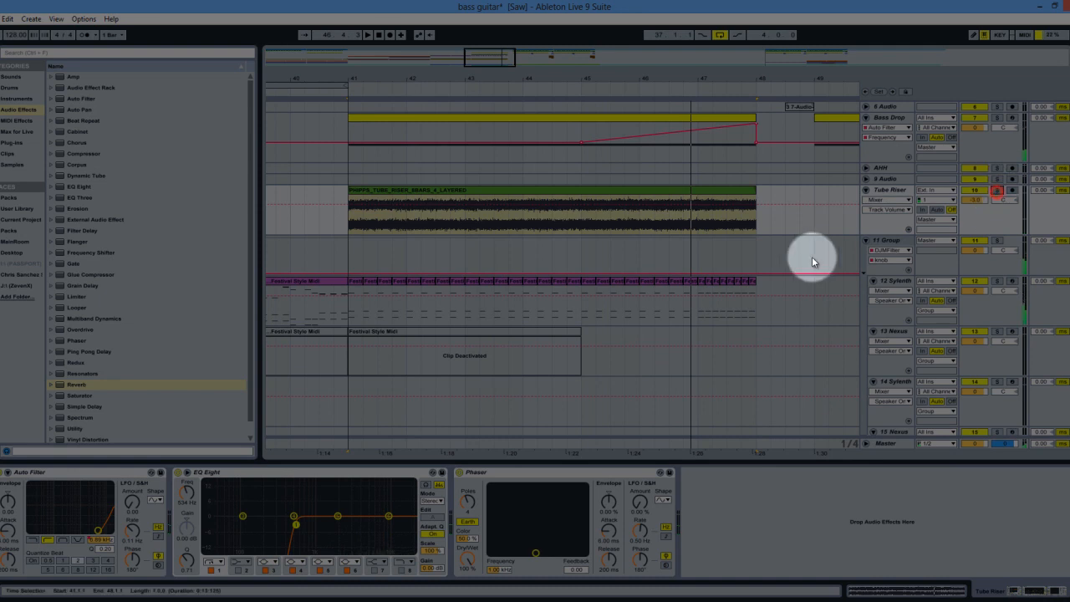
Step: Solo the Bass Drop track and play its clip looped over bars 41 to 48
scroll(770, 338, "up", 3)
left_click(996, 171)
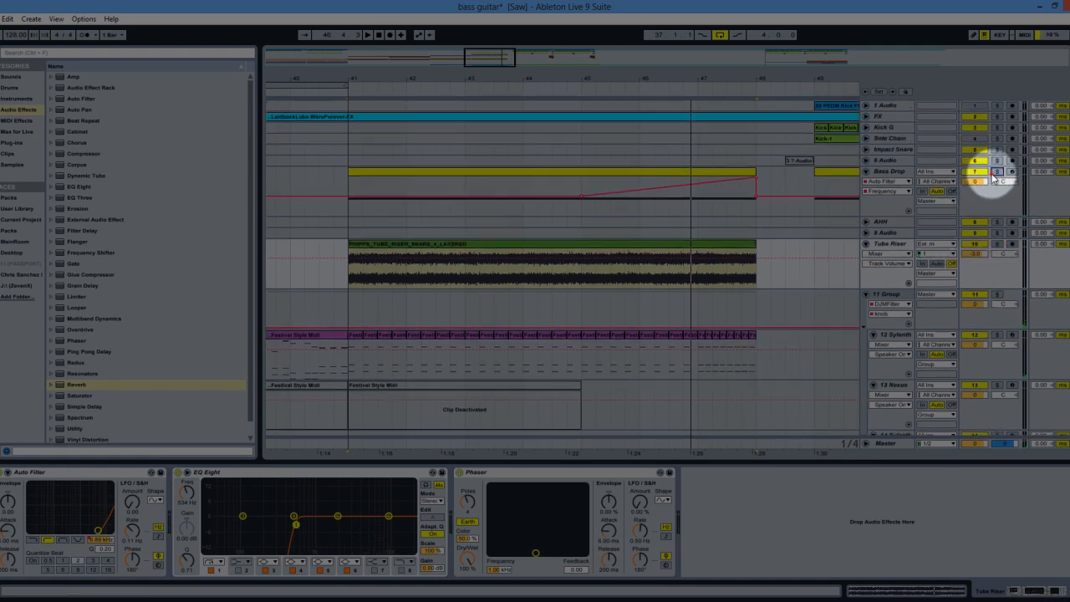
left_click(644, 171)
left_click(643, 172)
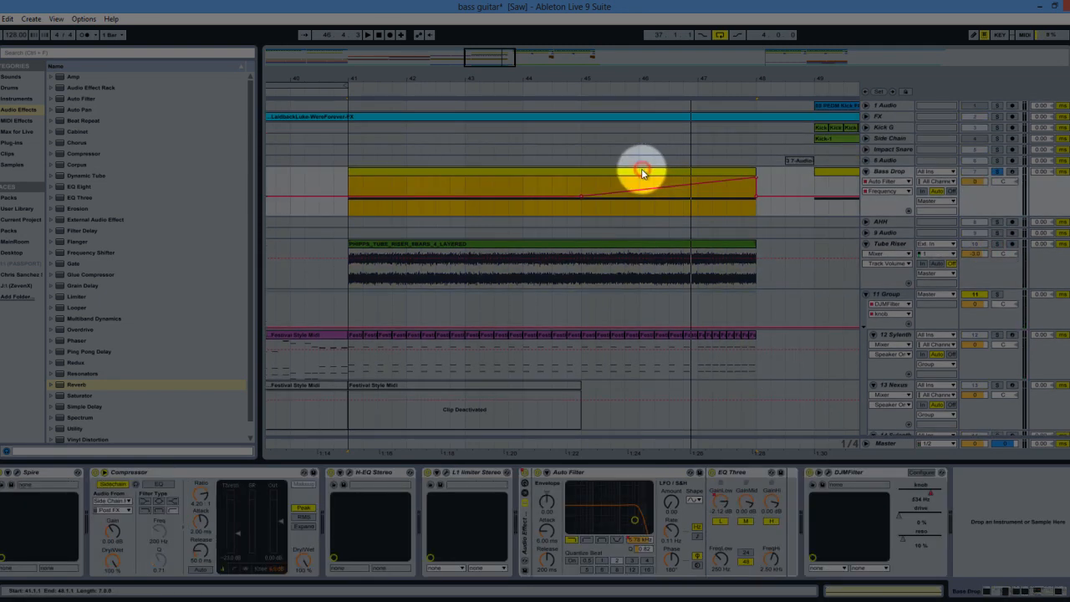
key("ctrl+l")
key("space")
scroll(643, 174, "down", 1)
scroll(643, 174, "down", 1)
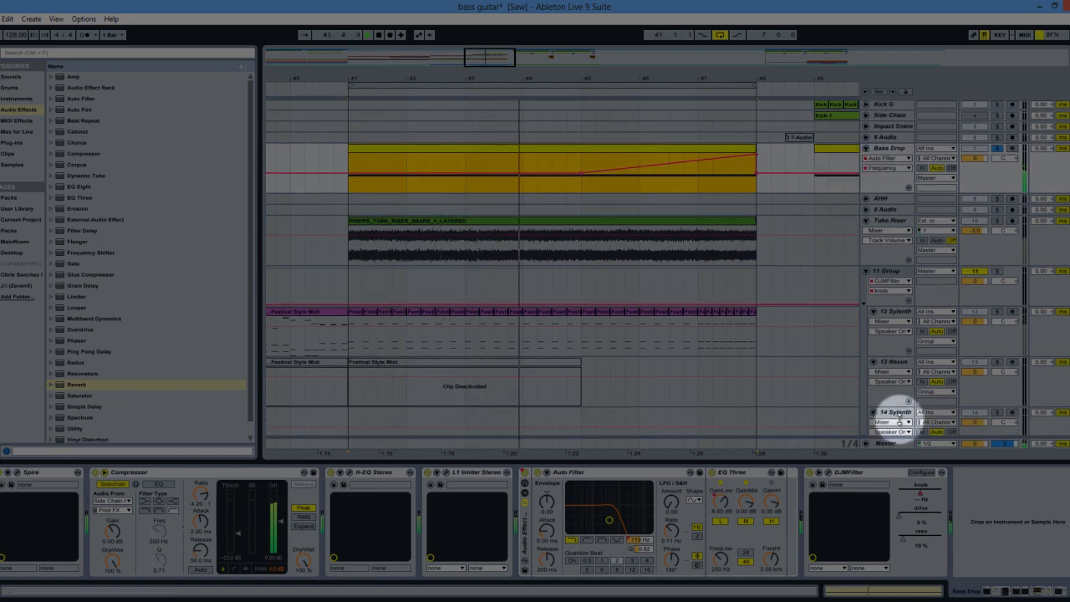
Step: Show the GainLo automation of the rack's EQ Three on the Bass Drop track while it plays
left_click(887, 167)
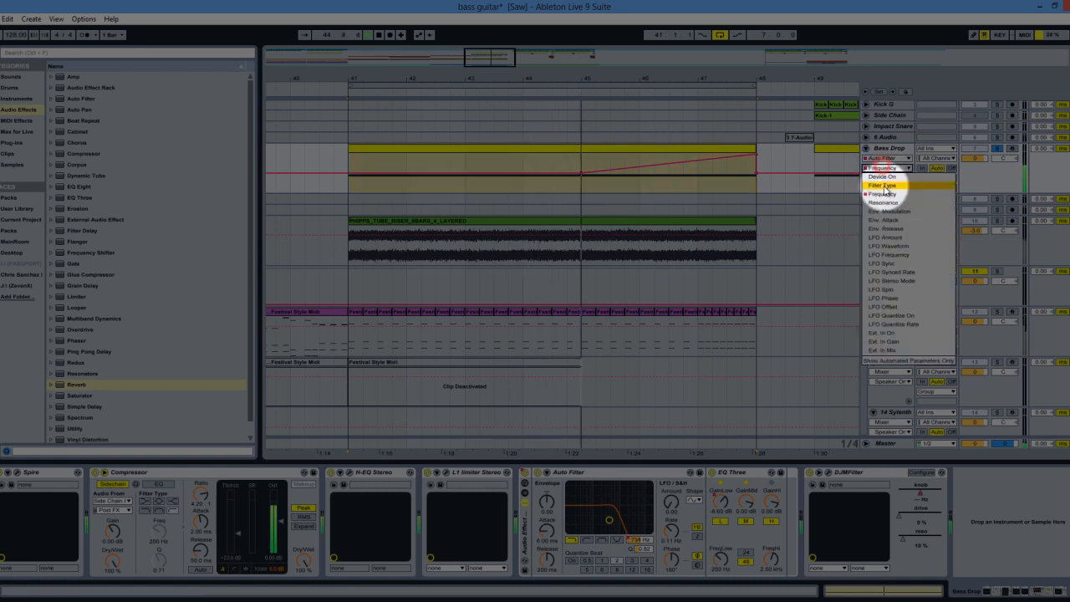
left_click(888, 158)
left_click(888, 158)
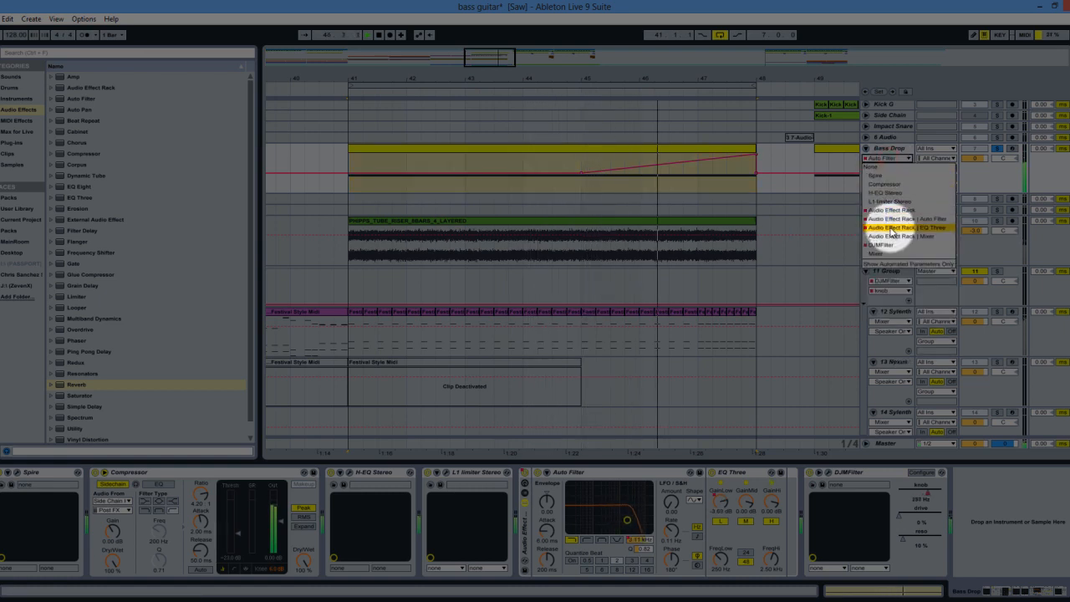
left_click(911, 227)
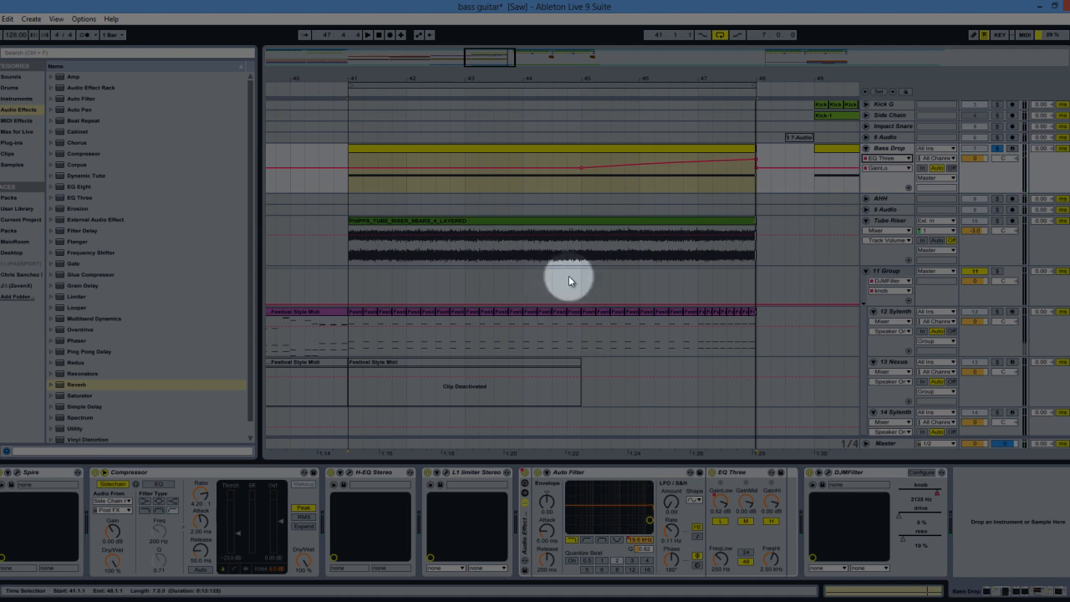
Step: Turn off the arrangement loop over bars 41 to 48
scroll(589, 351, "down", 3)
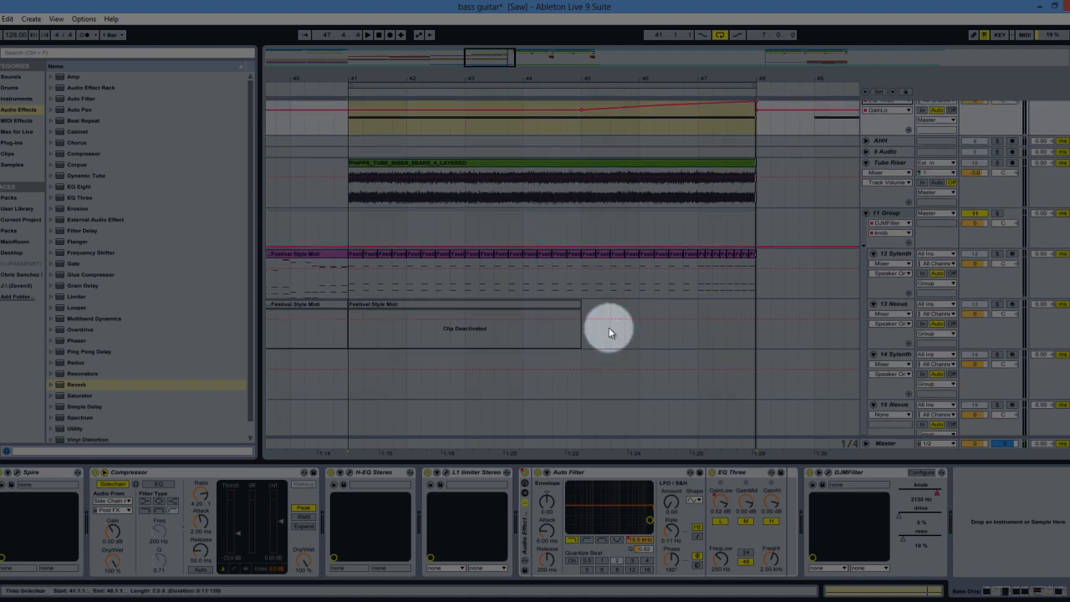
scroll(609, 331, "up", 1)
left_click(718, 35)
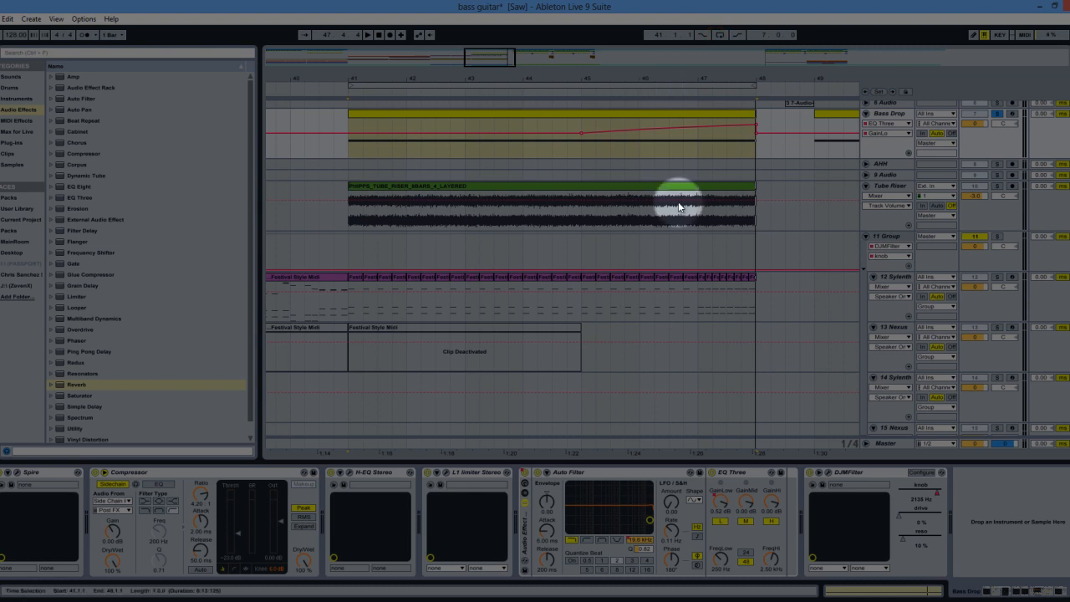
Step: Play from the Festival Style Midi clip at bar 37 on the 12 Sylenth track and take Bass Drop out of solo
scroll(680, 208, "up", 1)
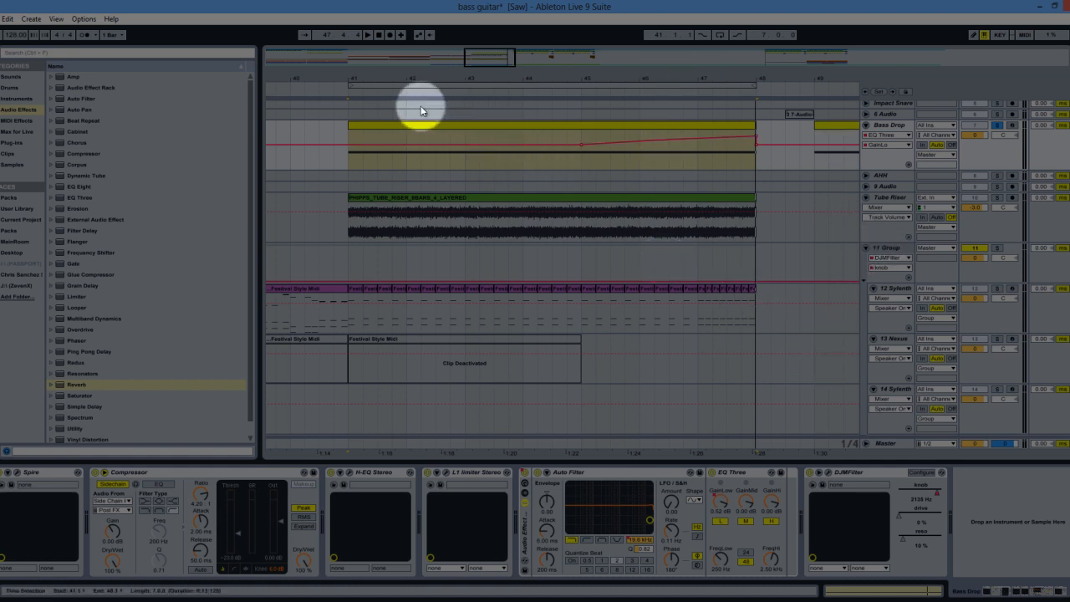
left_click(306, 289)
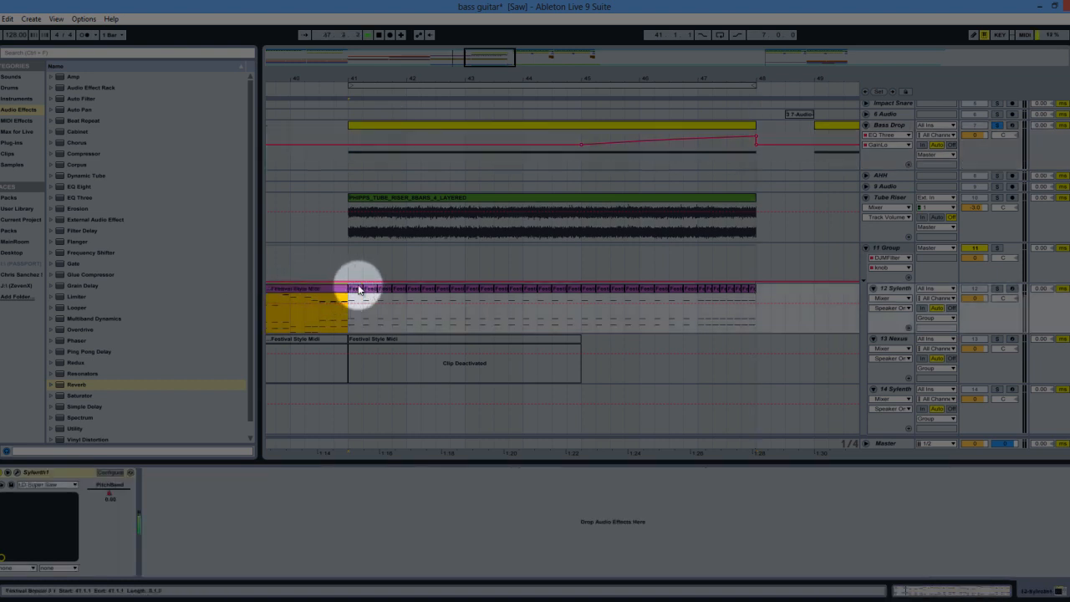
left_click(998, 127)
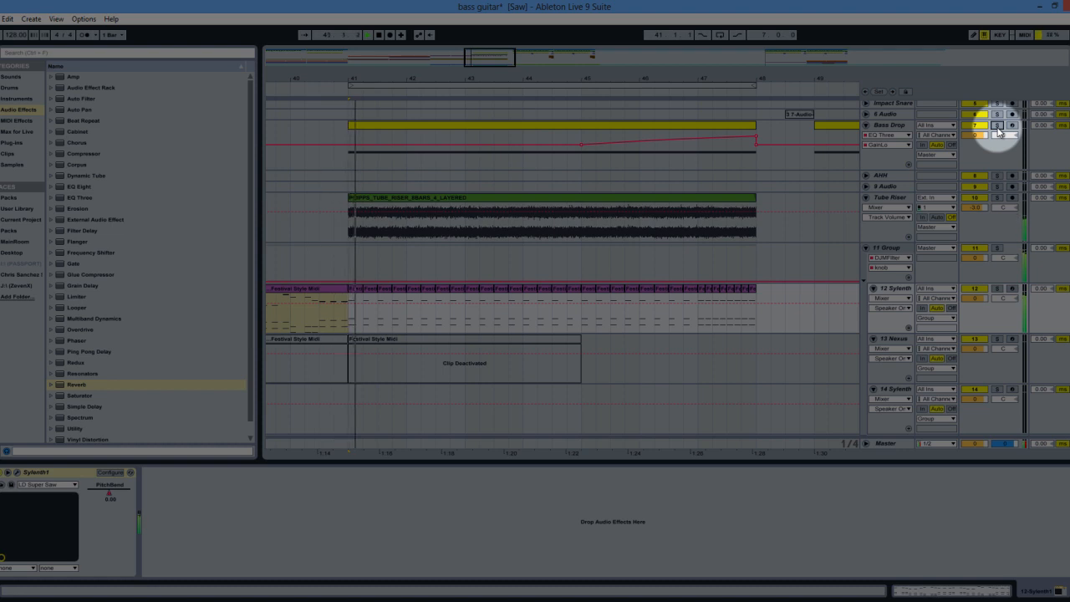
left_click(998, 127)
Step: Move to the Drop 2 section at bar 97, listen to it and stop playback
left_click_drag(774, 78, 774, 77)
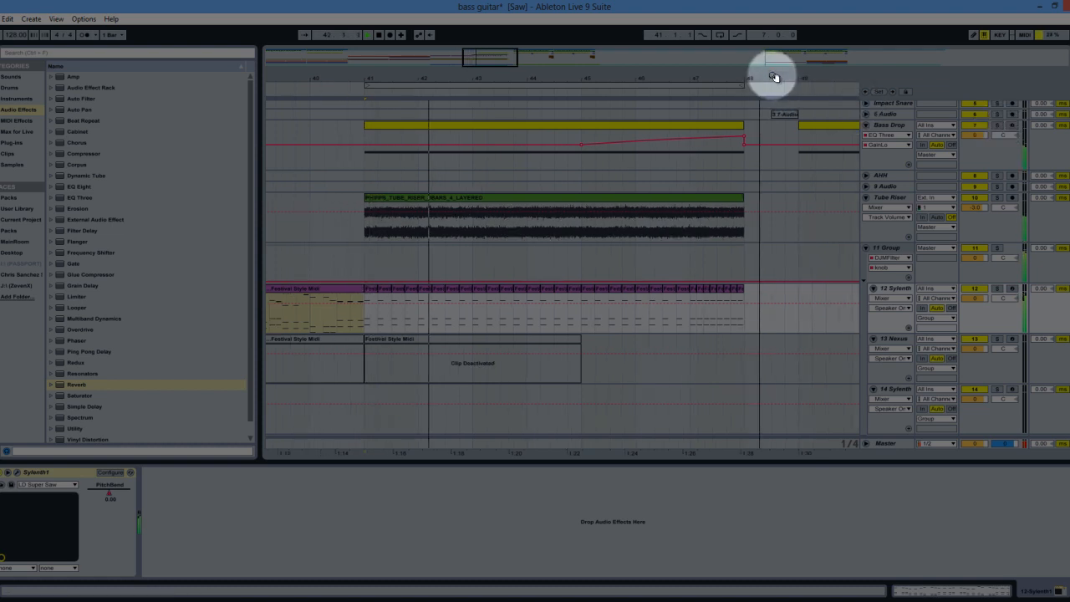
right_click(774, 78)
left_click(775, 81)
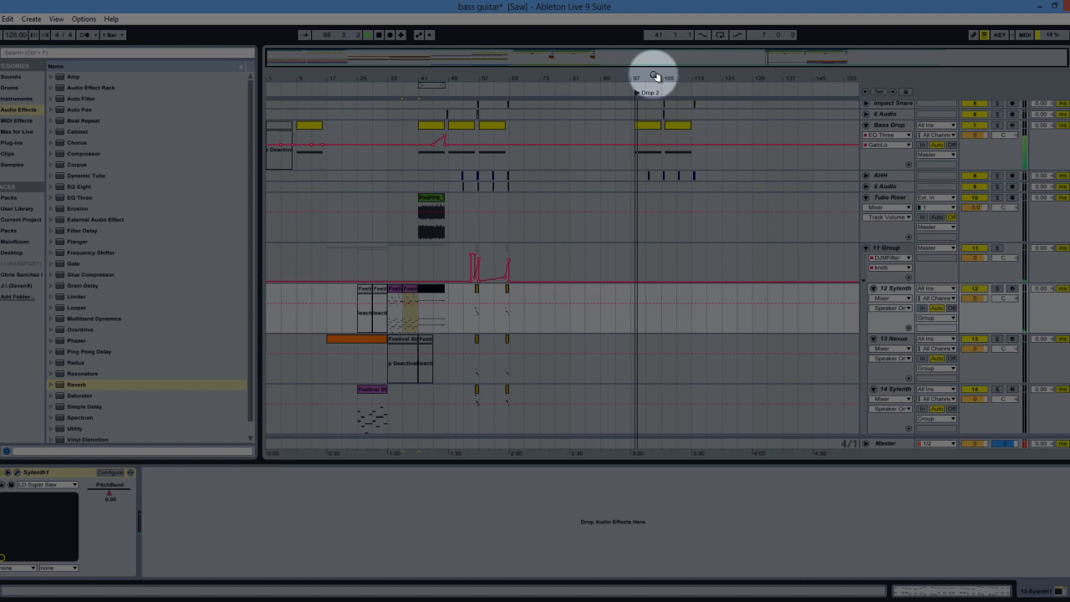
left_click_drag(654, 76, 532, 77)
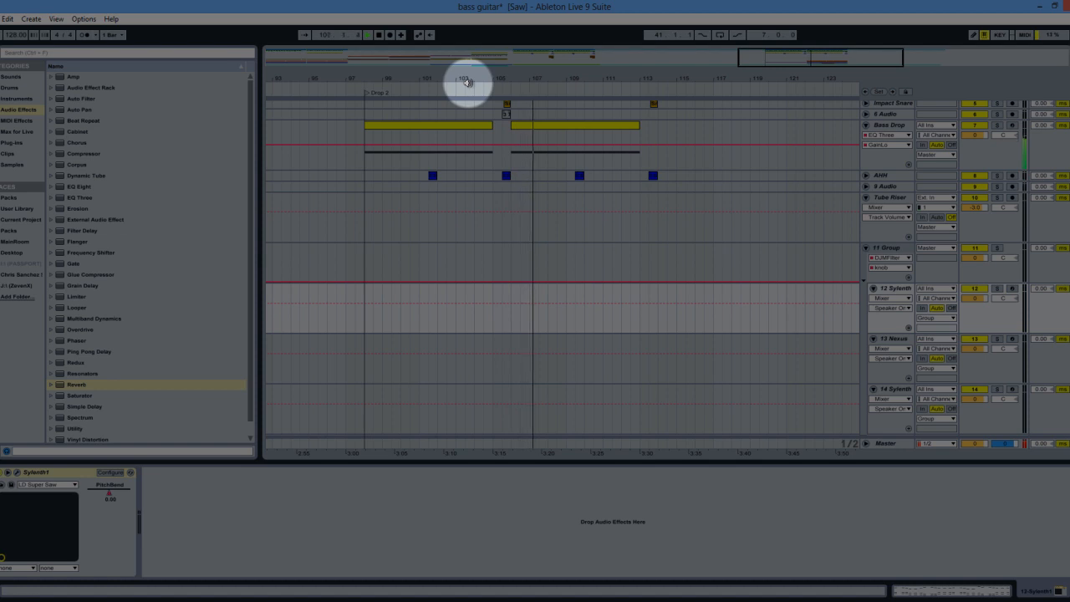
key("space")
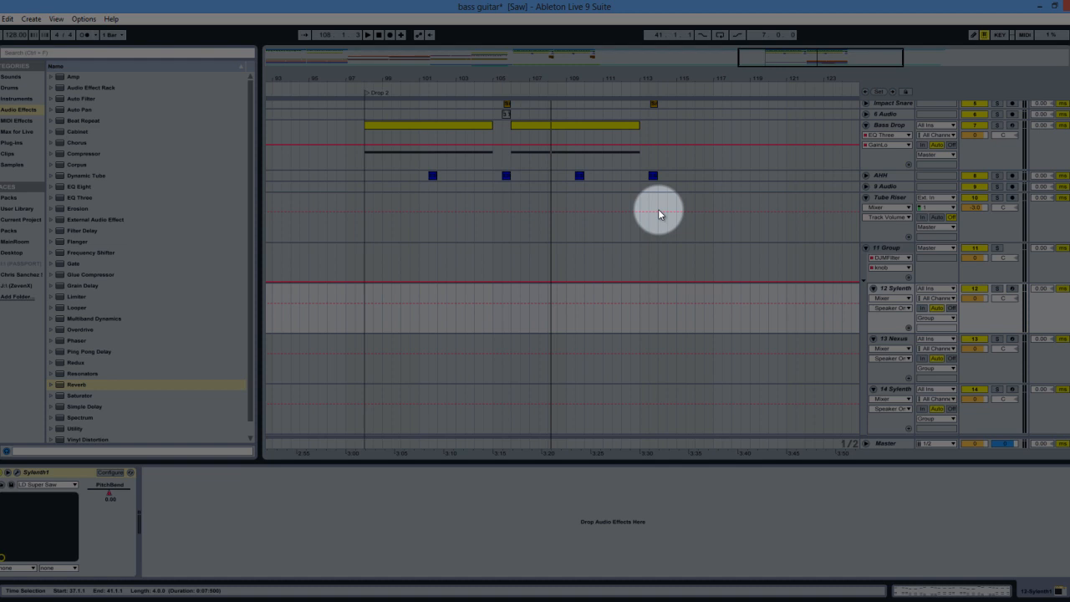
left_click(393, 149)
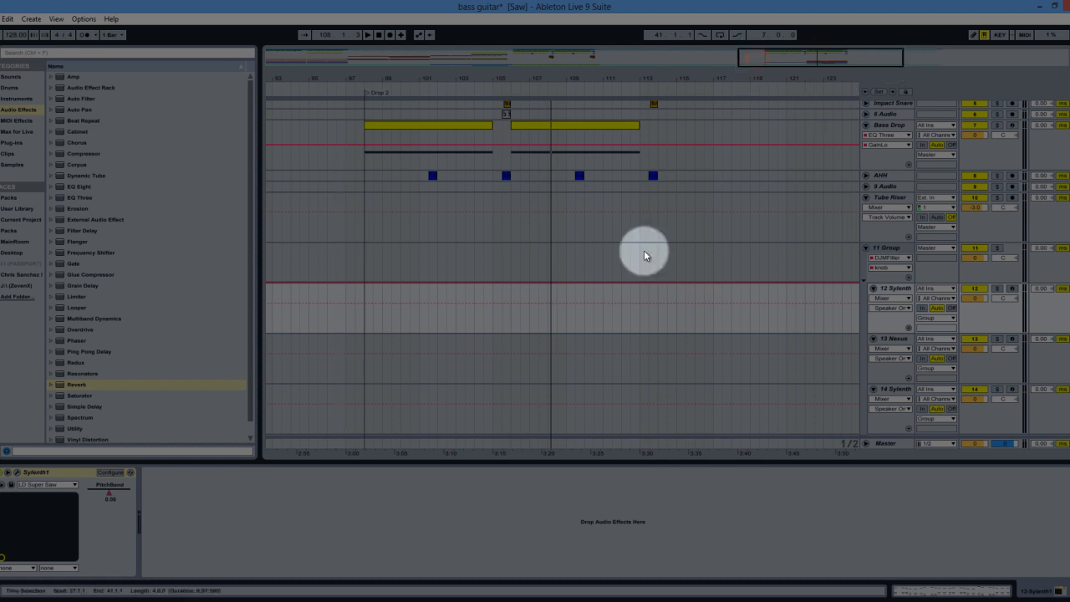
left_click(338, 601)
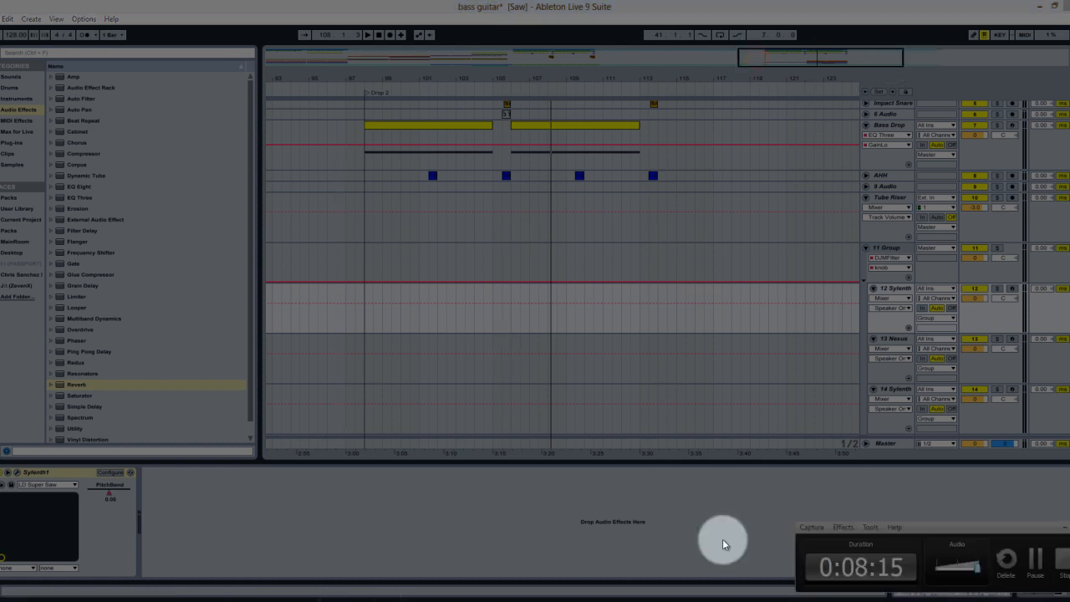